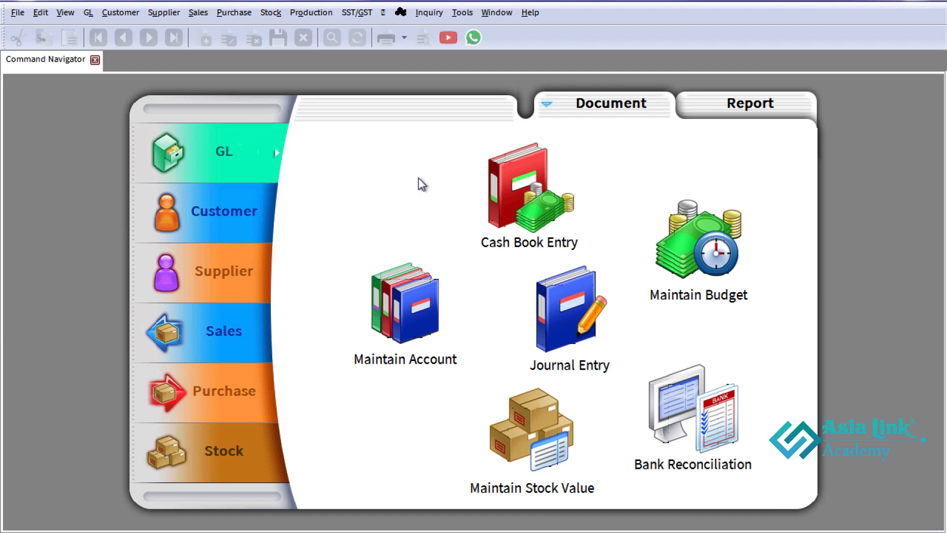
Open the General Ledger settings in the program options
{"action": "left_click", "coordinate": [462, 12]}
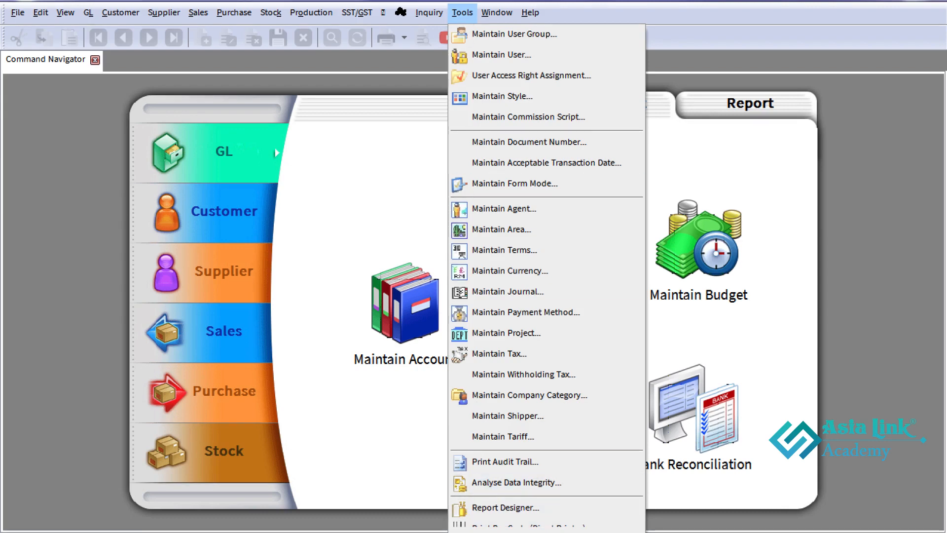
{"action": "mouse_move", "coordinate": [481, 531]}
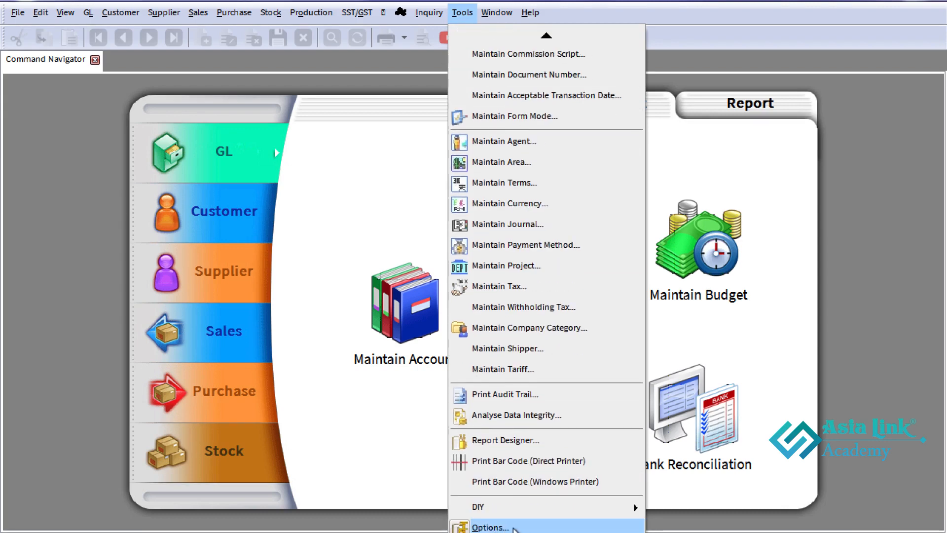
{"action": "left_click", "coordinate": [490, 527]}
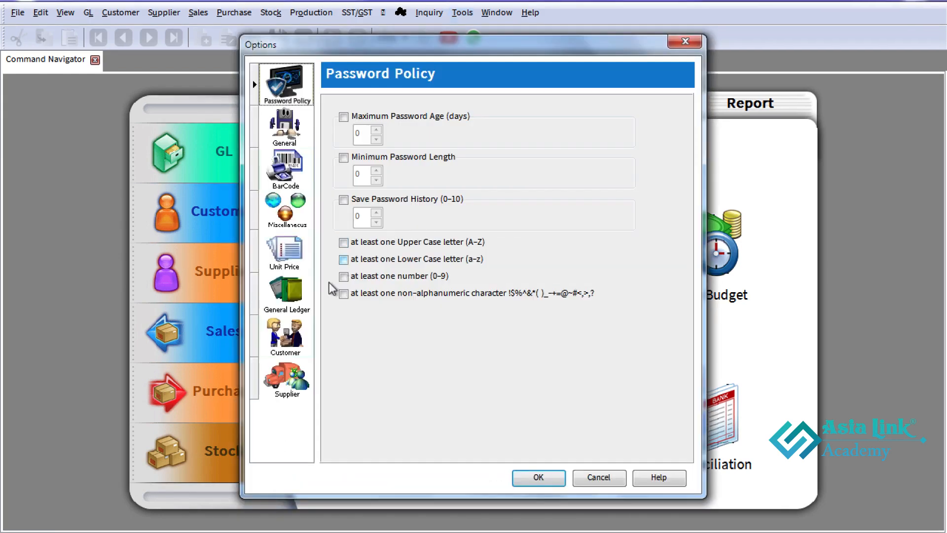
{"action": "left_click", "coordinate": [286, 294]}
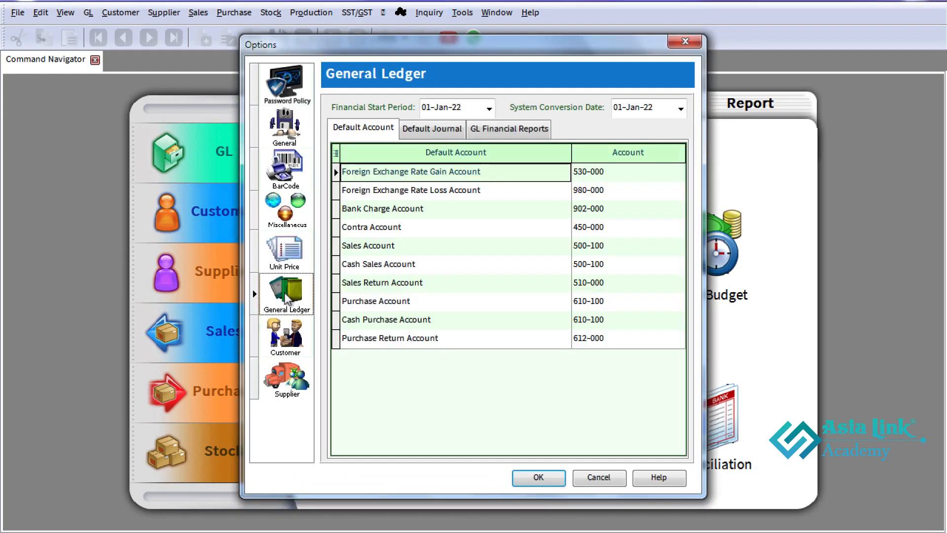
Examine the day, month and year of the financial start period and the system conversion date
{"action": "left_click", "coordinate": [428, 110]}
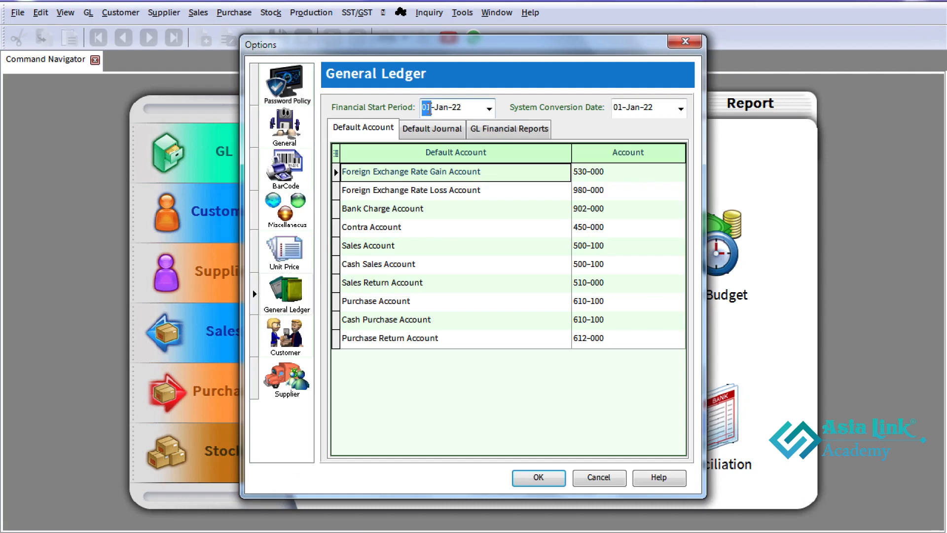
{"action": "left_click", "coordinate": [447, 112]}
{"action": "left_click", "coordinate": [463, 109]}
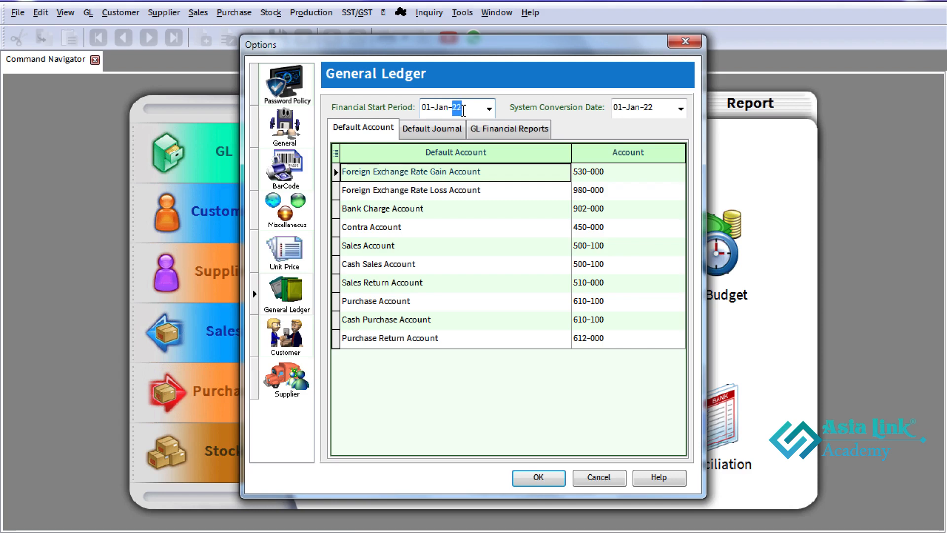
{"action": "left_click", "coordinate": [619, 108]}
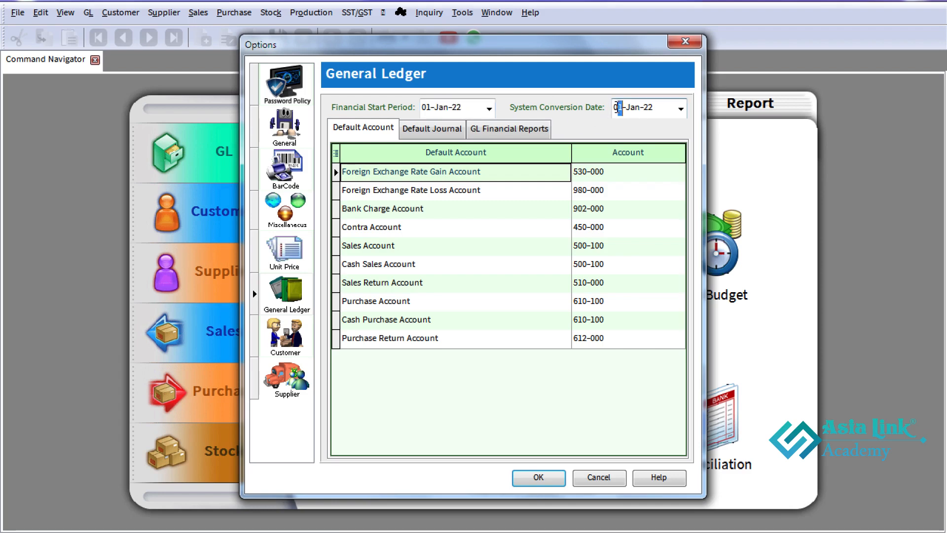
{"action": "left_click_drag", "start_coordinate": [641, 110], "coordinate": [627, 112]}
{"action": "left_click", "coordinate": [655, 110]}
{"action": "left_click", "coordinate": [654, 110]}
Set both the financial start period and the system conversion date to 01-Apr-22 and accept the options
{"action": "left_click", "coordinate": [443, 109]}
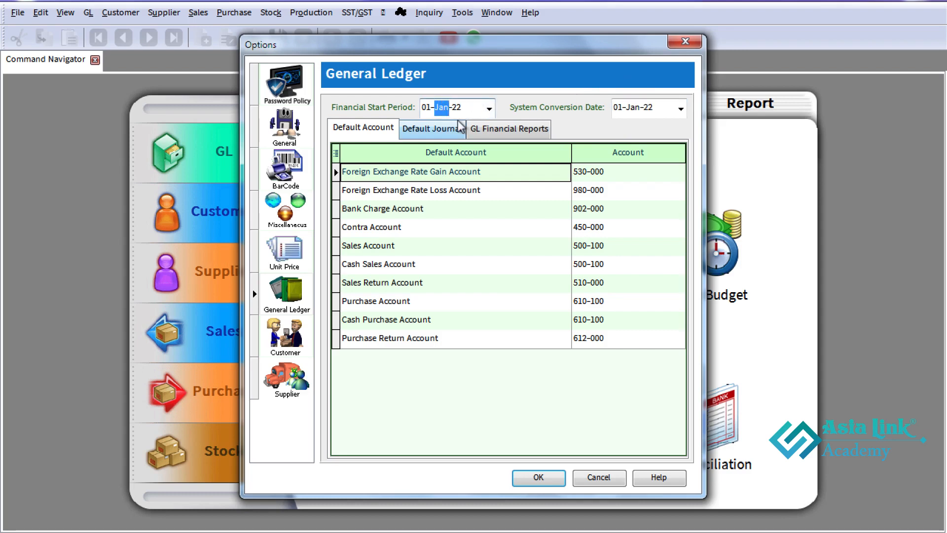
{"action": "type", "text": "apr"}
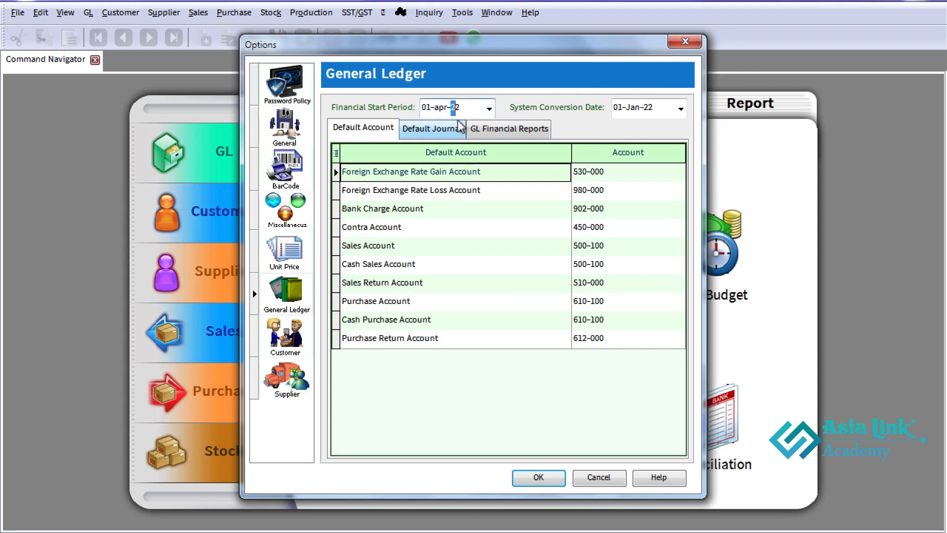
{"action": "key", "text": "Tab"}
{"action": "key", "text": "Right"}
{"action": "key", "text": "Right"}
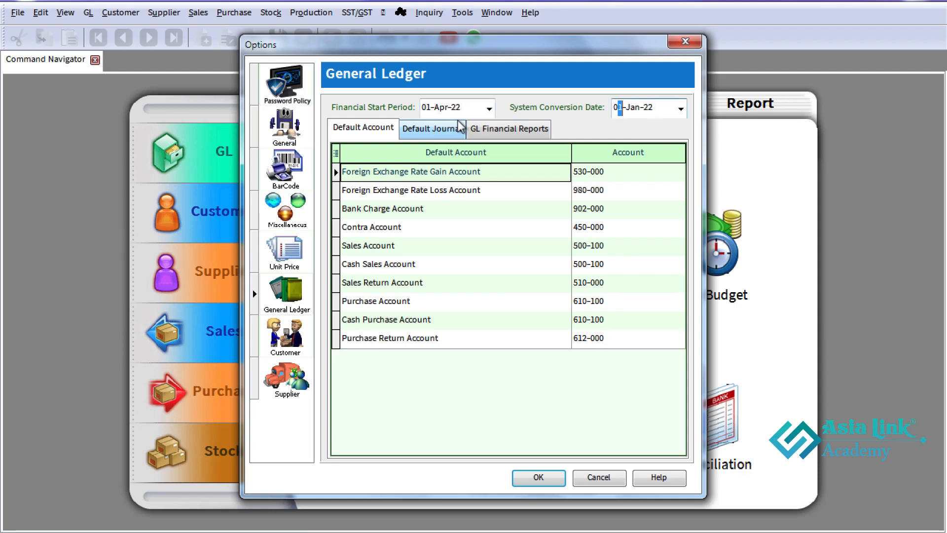
{"action": "type", "text": "apr"}
{"action": "key", "text": "Tab"}
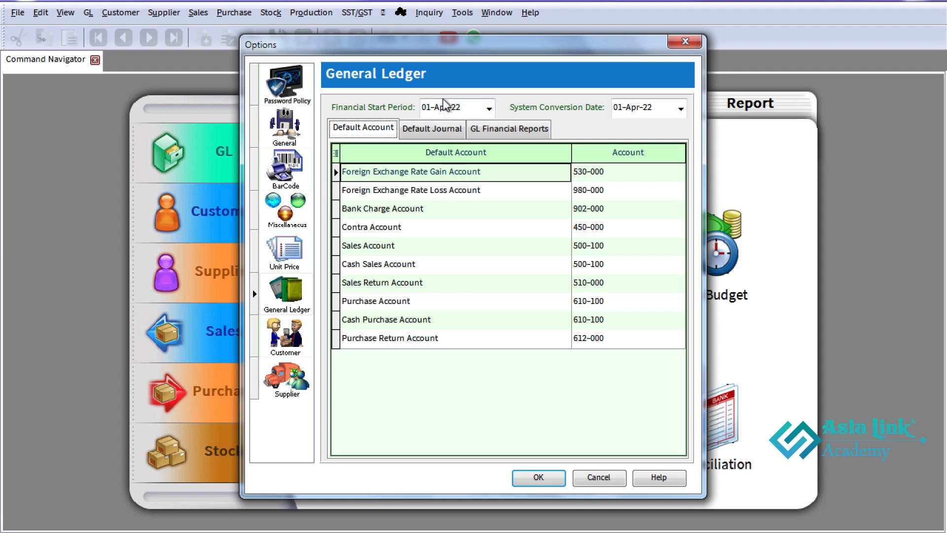
{"action": "left_click", "coordinate": [539, 478]}
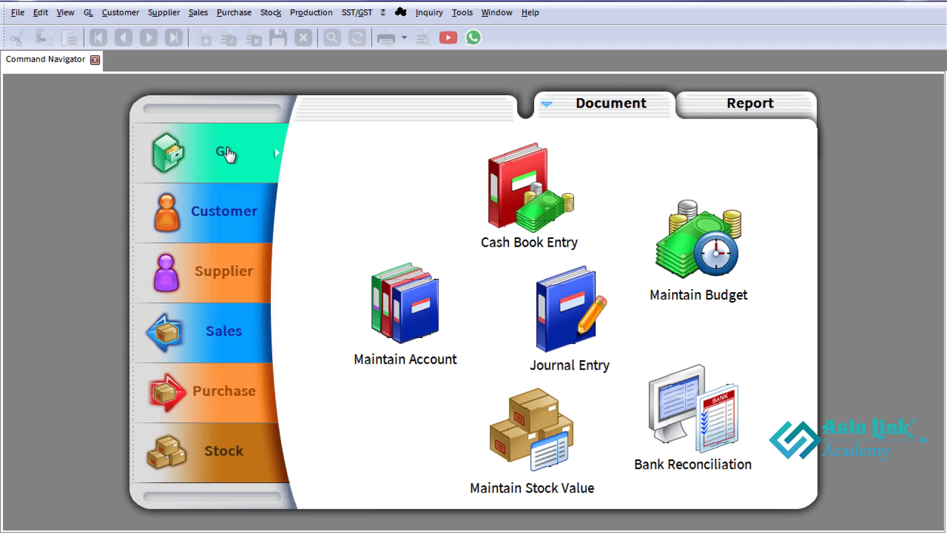
Open the general ledger's Maintain Opening Balance window and expand the Non-Current Assets accounts
{"action": "left_click", "coordinate": [89, 14]}
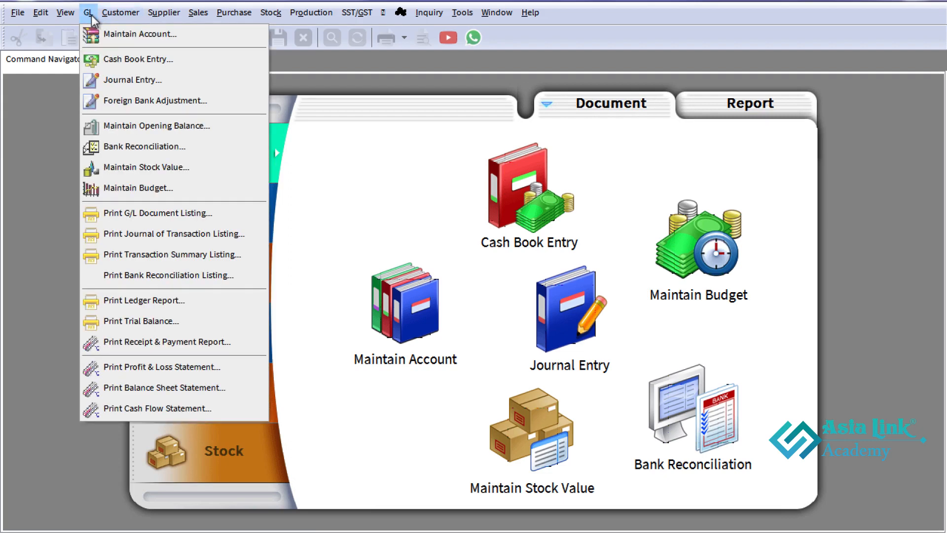
{"action": "left_click", "coordinate": [159, 127]}
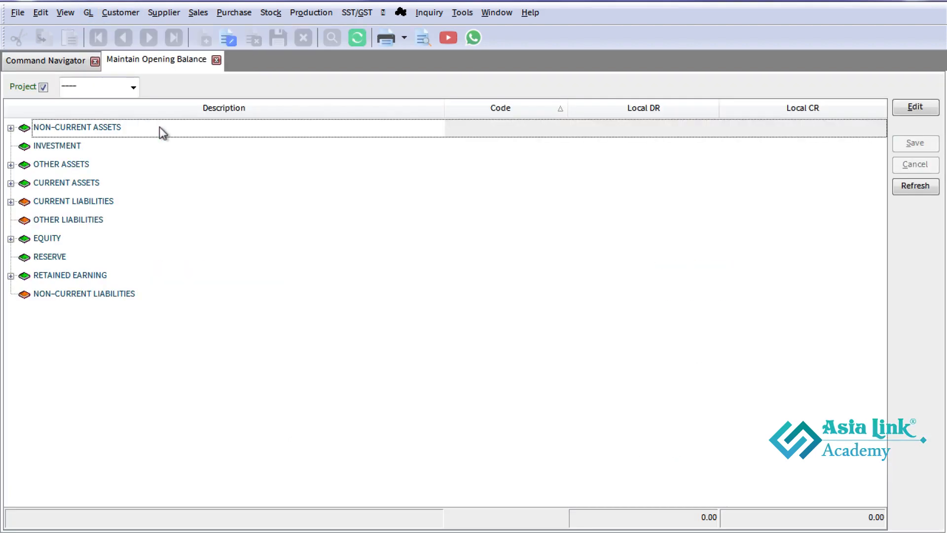
{"action": "left_click", "coordinate": [499, 131]}
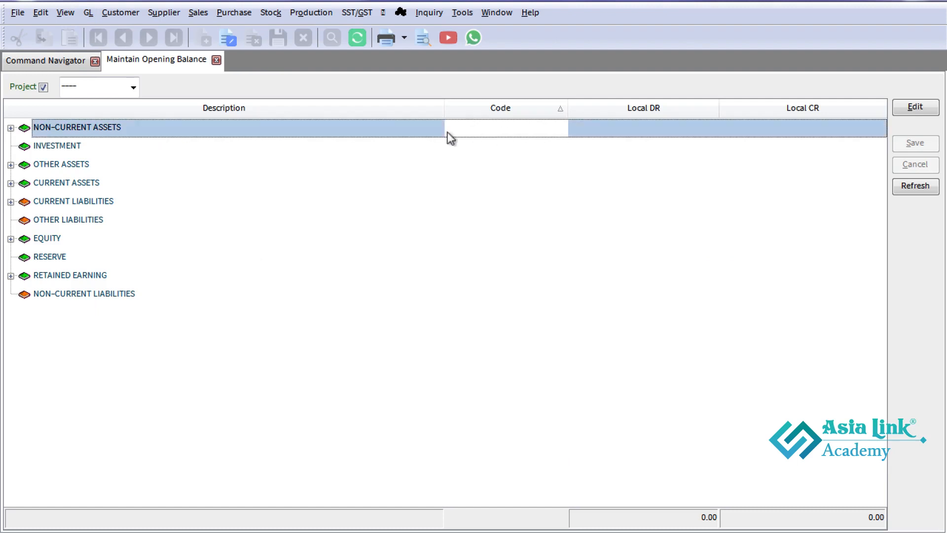
{"action": "left_click", "coordinate": [11, 128]}
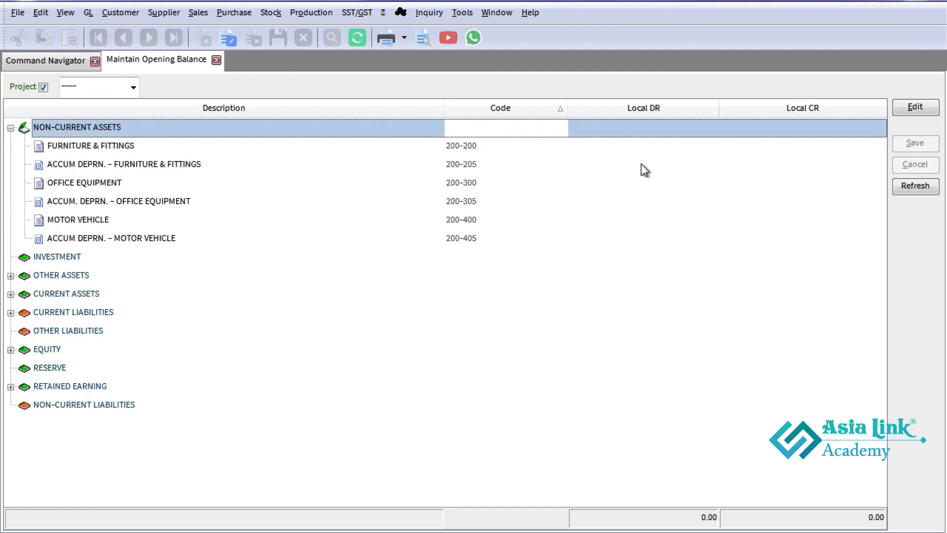
{"action": "left_click", "coordinate": [654, 148]}
{"action": "left_click", "coordinate": [511, 183]}
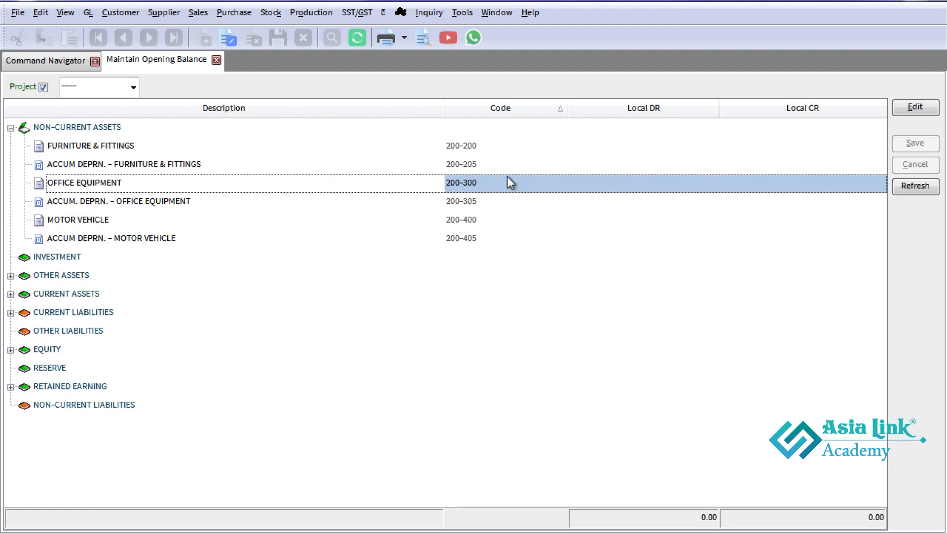
{"action": "left_click", "coordinate": [815, 165]}
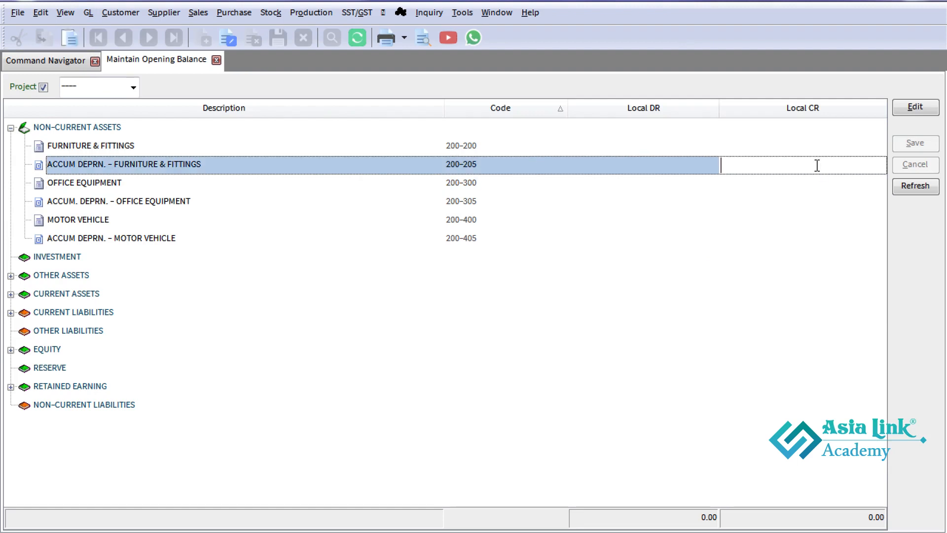
Expand Other Assets, Current Assets and Cash at Bank to view the bank accounts' opening balance rows
{"action": "left_click", "coordinate": [10, 276]}
{"action": "left_click", "coordinate": [10, 313]}
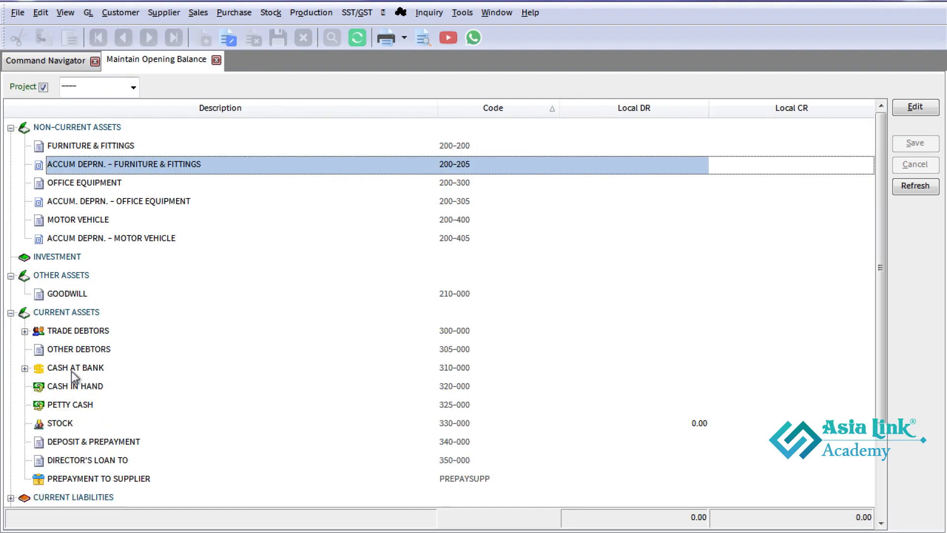
{"action": "left_click", "coordinate": [20, 369]}
{"action": "left_click", "coordinate": [25, 368]}
{"action": "left_click", "coordinate": [709, 402]}
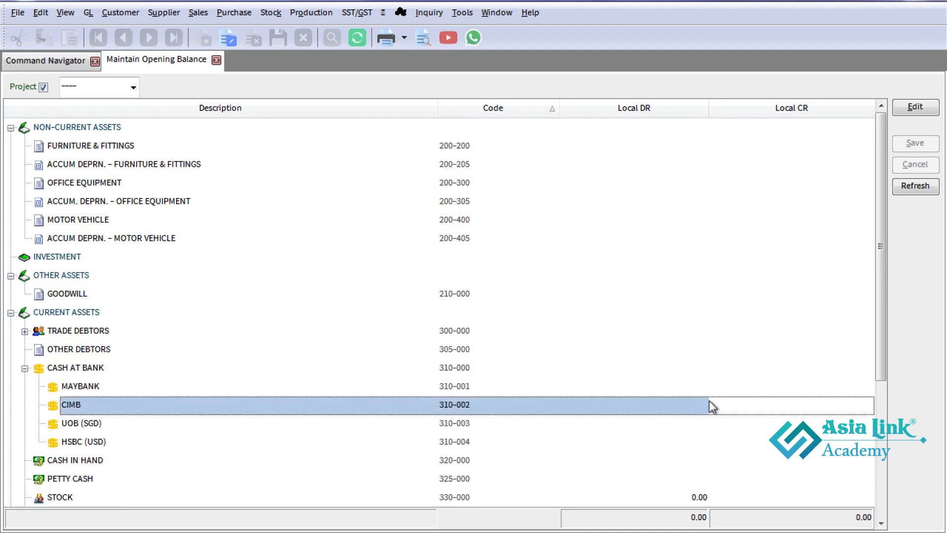
{"action": "left_click", "coordinate": [685, 423]}
{"action": "left_click", "coordinate": [677, 385]}
{"action": "left_click", "coordinate": [659, 440]}
Expand the Equity group and review the debit and credit rows throughout the opening balance account list
{"action": "scroll", "coordinate": [655, 432], "scroll_direction": "down", "scroll_amount": 4}
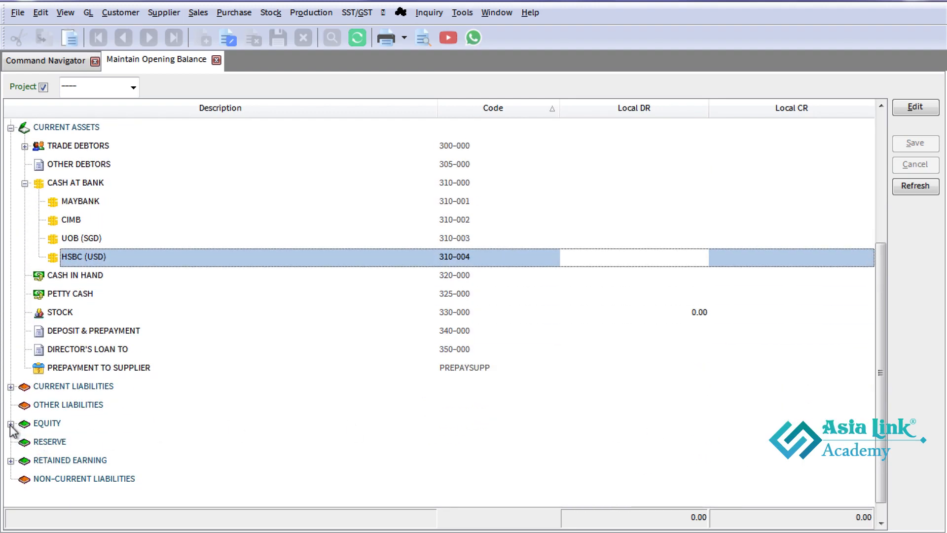
{"action": "left_click", "coordinate": [11, 424]}
{"action": "left_click", "coordinate": [661, 442]}
{"action": "scroll", "coordinate": [662, 444], "scroll_direction": "down", "scroll_amount": 1}
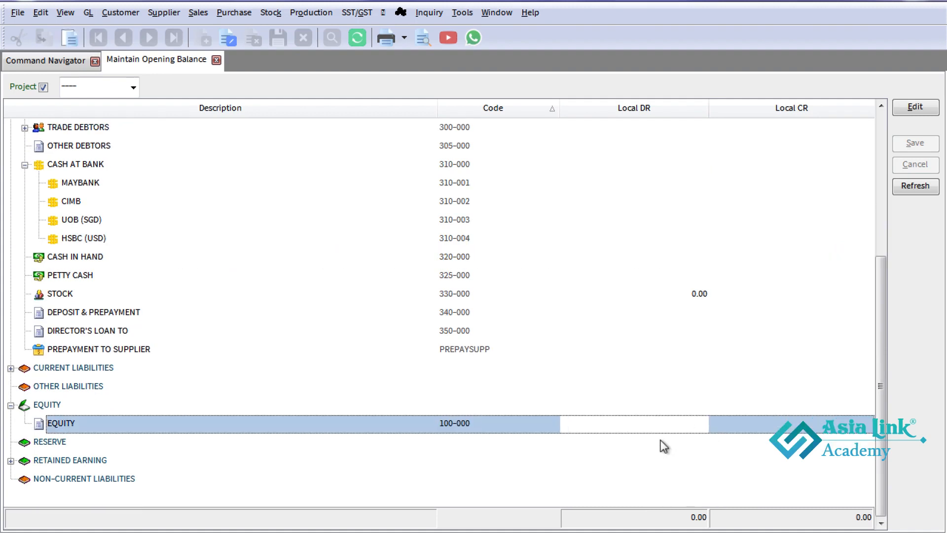
{"action": "left_click", "coordinate": [644, 460]}
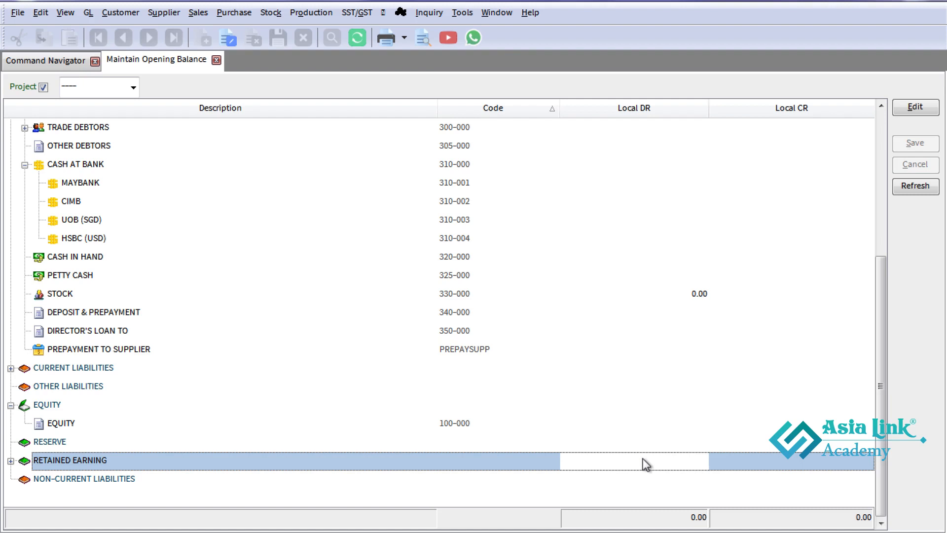
{"action": "left_click", "coordinate": [641, 201]}
{"action": "scroll", "coordinate": [640, 217], "scroll_direction": "up", "scroll_amount": 1}
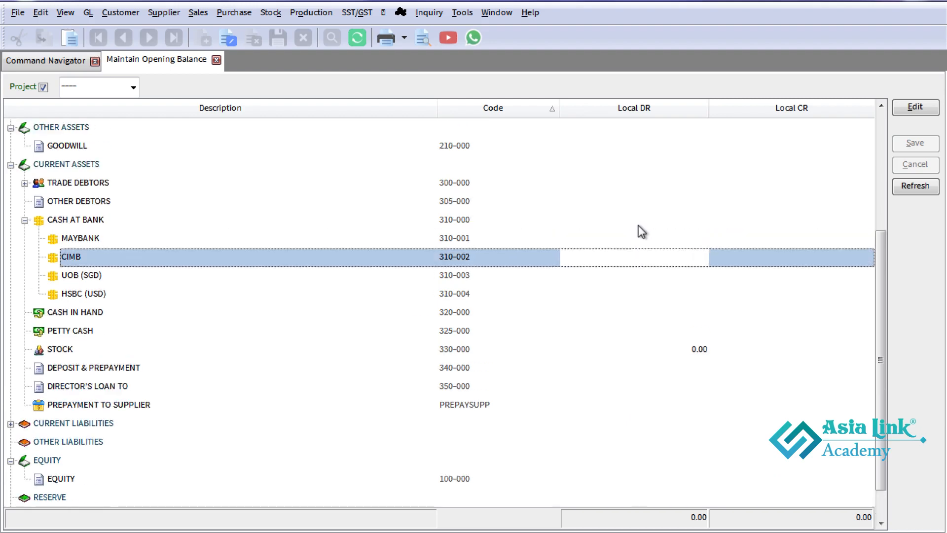
{"action": "scroll", "coordinate": [639, 225], "scroll_direction": "up", "scroll_amount": 3}
{"action": "scroll", "coordinate": [638, 225], "scroll_direction": "down", "scroll_amount": 4}
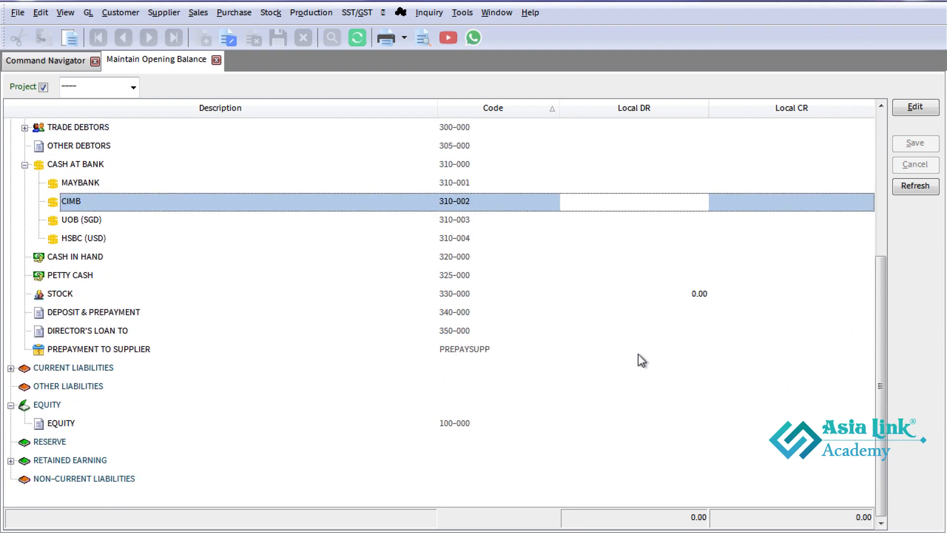
{"action": "scroll", "coordinate": [639, 357], "scroll_direction": "up", "scroll_amount": 4}
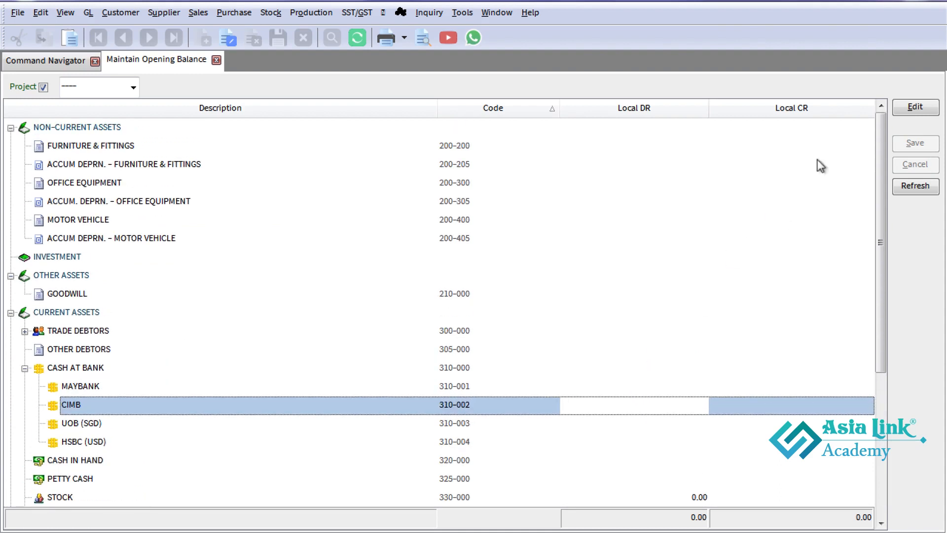
Start editing the opening balances and enter a local debit of 100,000.00 for Furniture & Fittings
{"action": "left_click", "coordinate": [914, 107]}
{"action": "left_click", "coordinate": [657, 147]}
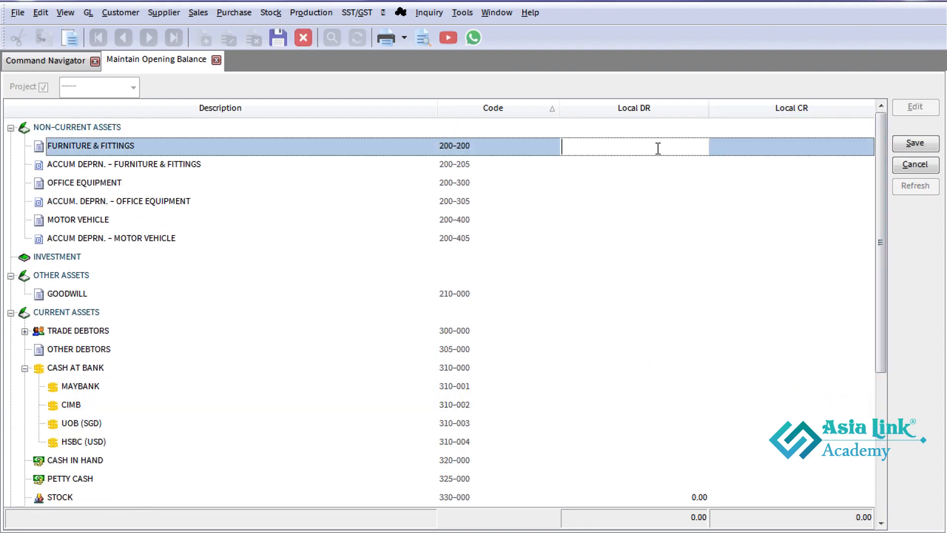
{"action": "type", "text": "1000000"}
{"action": "key", "text": "Return"}
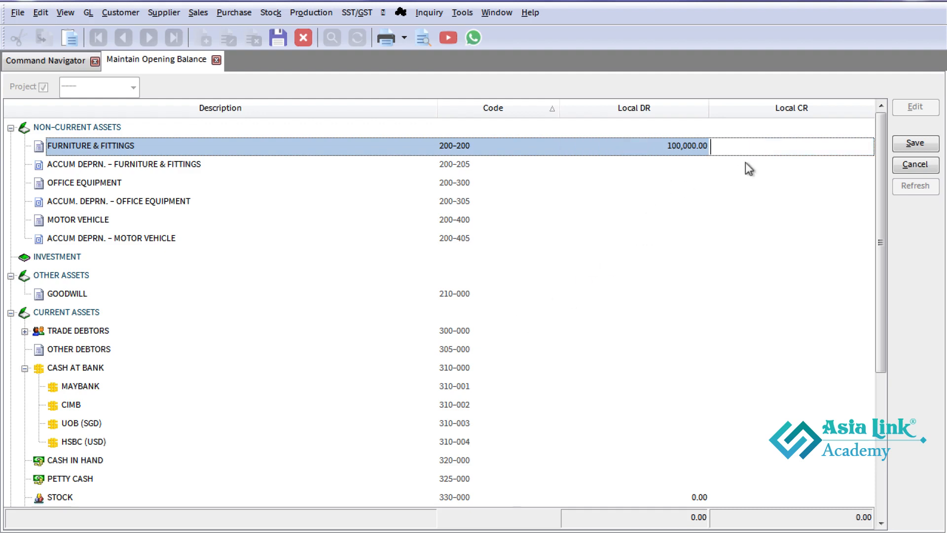
{"action": "key", "text": "Return"}
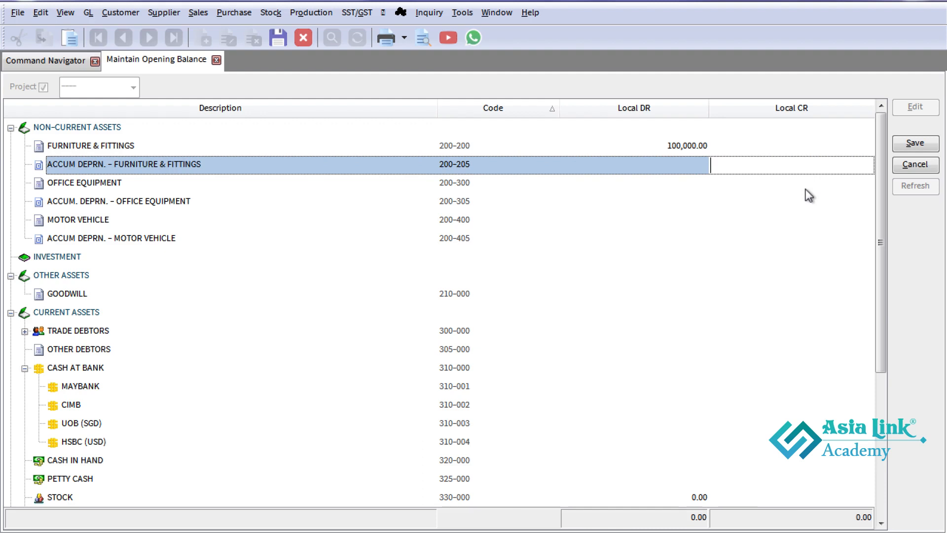
Enter a local credit of 20,000.00 for Accum Deprn. – Furniture & Fittings and save the opening balances
{"action": "type", "text": "20000"}
{"action": "key", "text": "Return"}
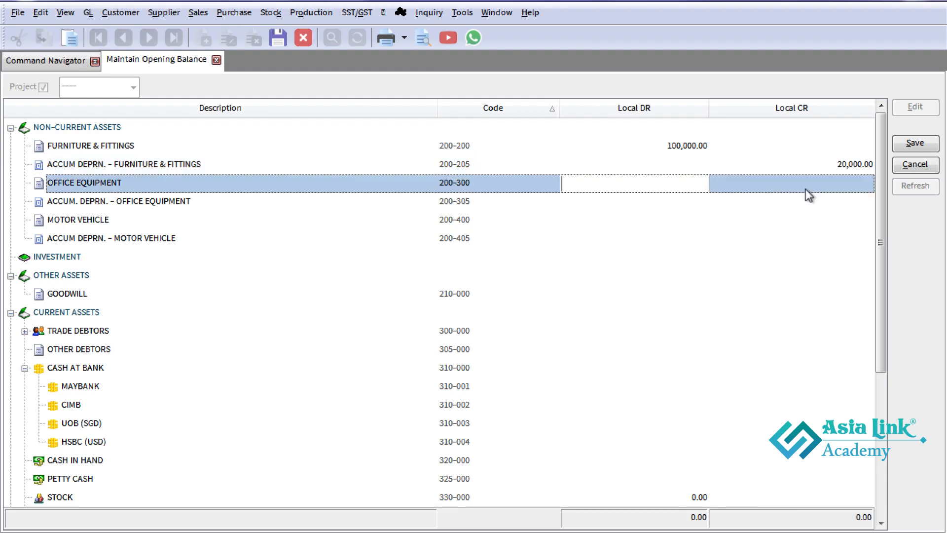
{"action": "left_click", "coordinate": [659, 149]}
{"action": "left_click", "coordinate": [830, 168]}
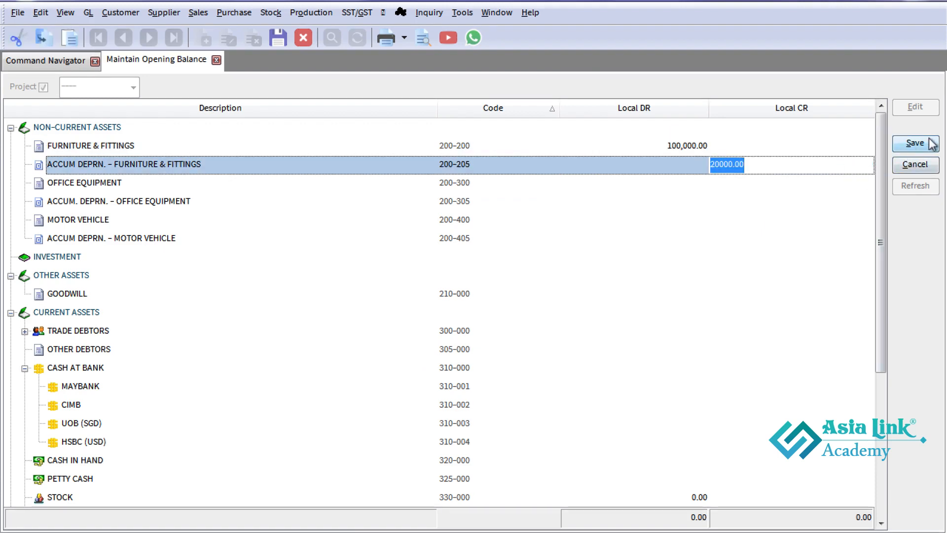
{"action": "left_click", "coordinate": [915, 144]}
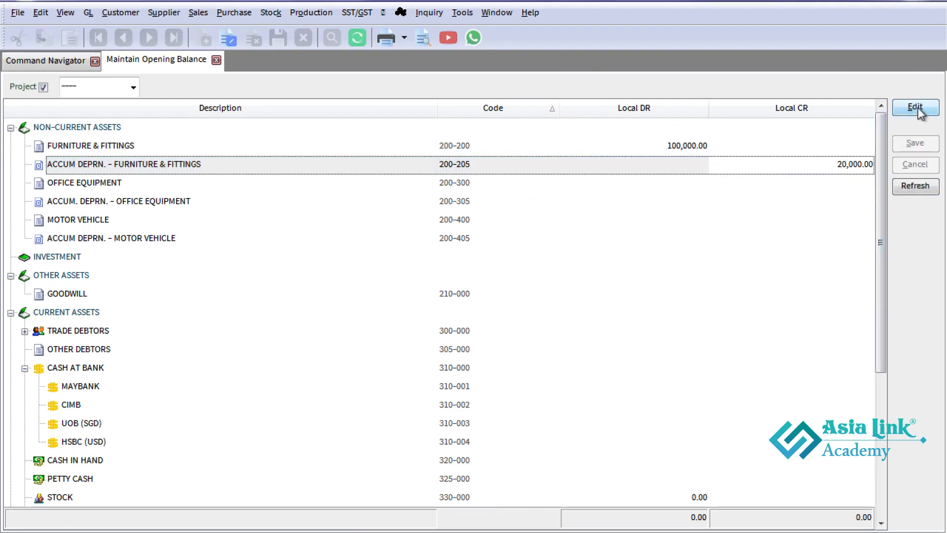
Refresh the opening balances and expand Non-Current Assets to check the debit and credit amounts
{"action": "left_click", "coordinate": [917, 109]}
{"action": "left_click", "coordinate": [912, 146]}
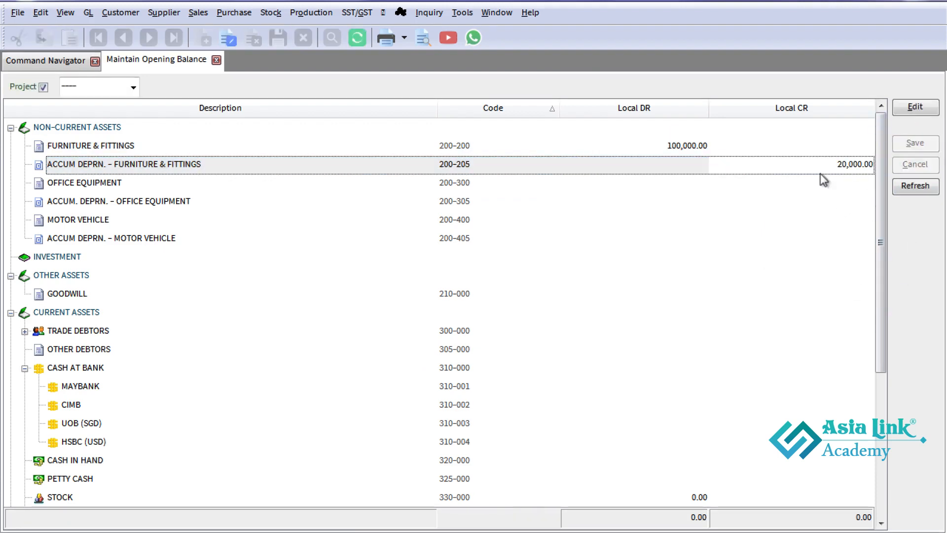
{"action": "left_click", "coordinate": [920, 185]}
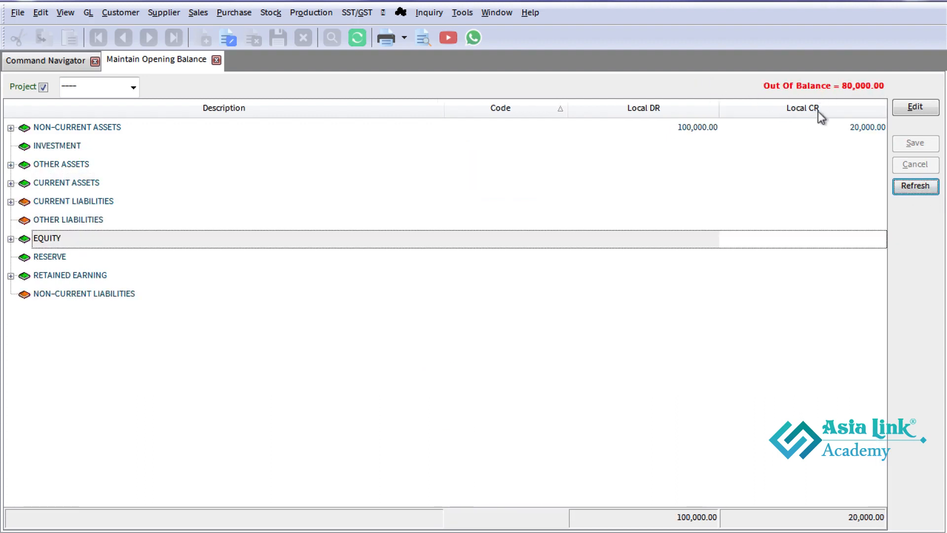
{"action": "left_click", "coordinate": [848, 133]}
{"action": "left_click", "coordinate": [11, 127]}
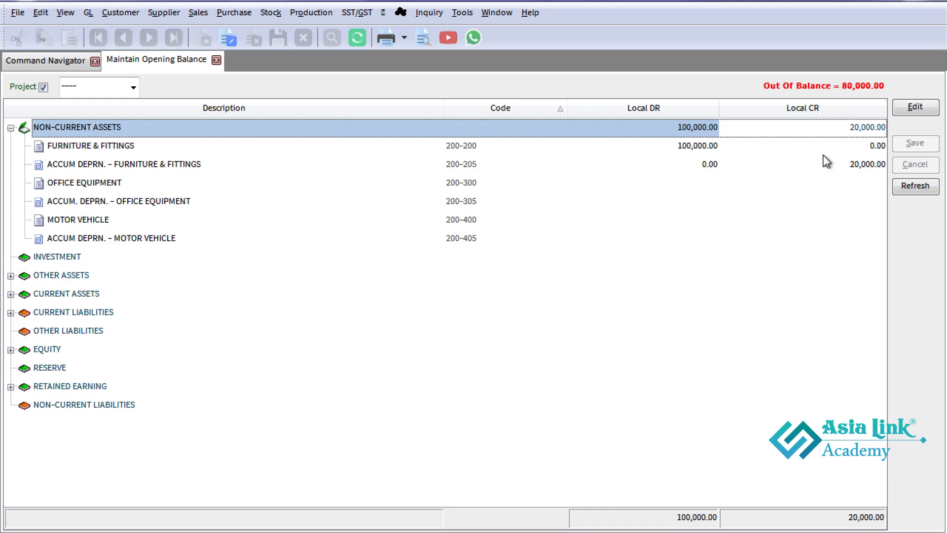
Review the accounts under Non-Current Assets, then expand Current Assets and look over its accounts from Trade Debtors to Prepayment to Supplier
{"action": "left_click", "coordinate": [115, 149]}
{"action": "left_click", "coordinate": [115, 185]}
{"action": "left_click", "coordinate": [112, 222]}
{"action": "left_click", "coordinate": [114, 250]}
{"action": "left_click", "coordinate": [123, 241]}
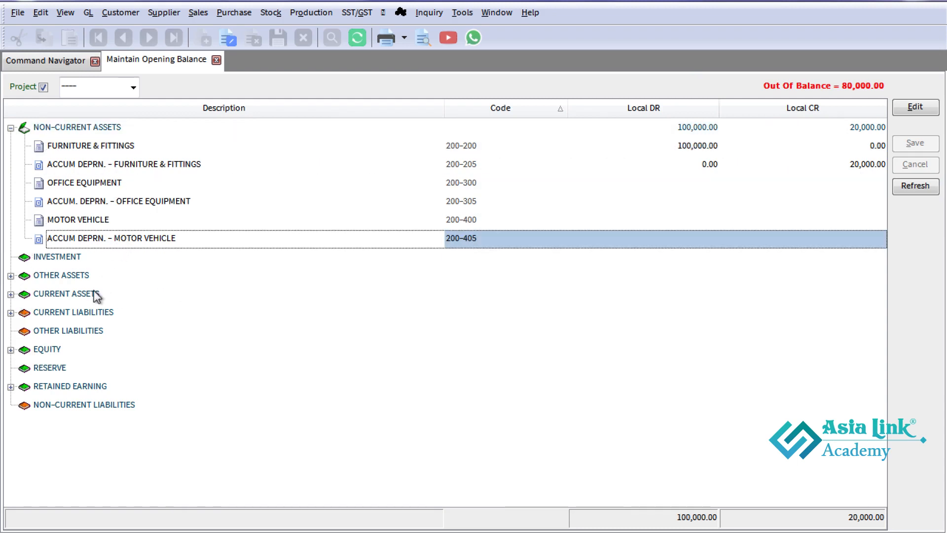
{"action": "left_click", "coordinate": [70, 277]}
{"action": "left_click", "coordinate": [10, 294]}
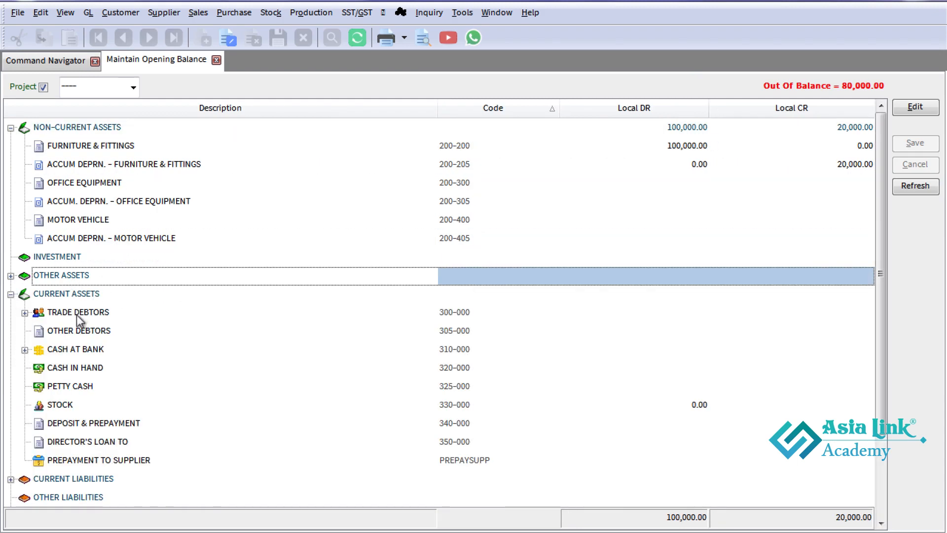
{"action": "left_click", "coordinate": [78, 317]}
{"action": "left_click", "coordinate": [85, 464]}
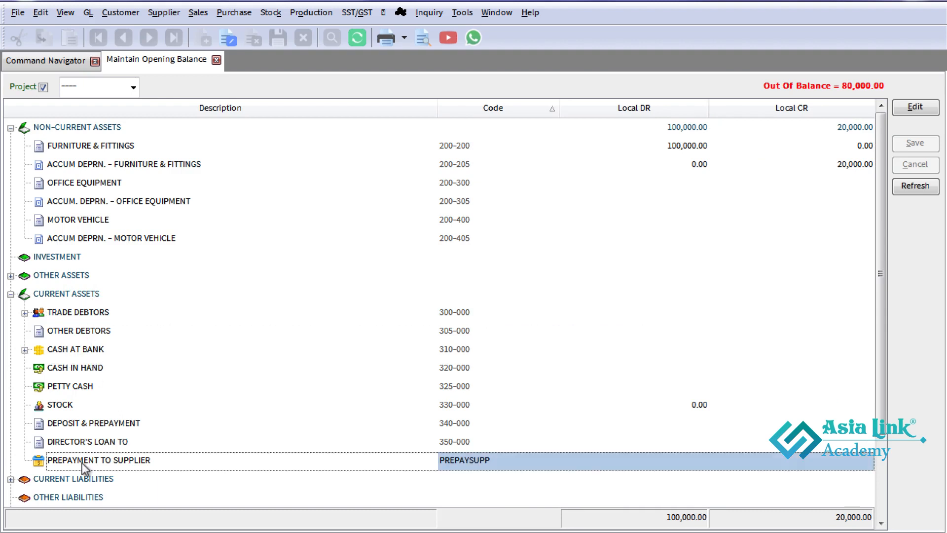
{"action": "left_click", "coordinate": [81, 407]}
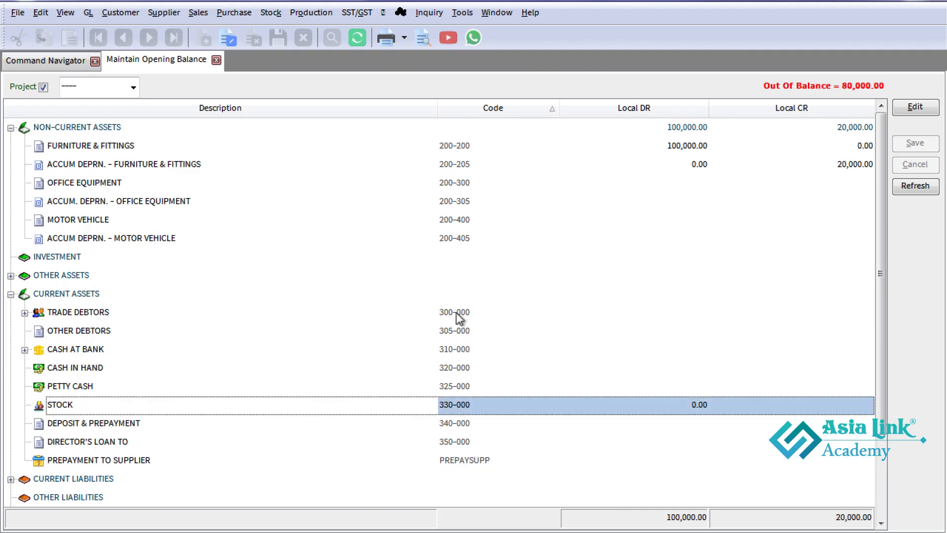
{"action": "left_click", "coordinate": [89, 12]}
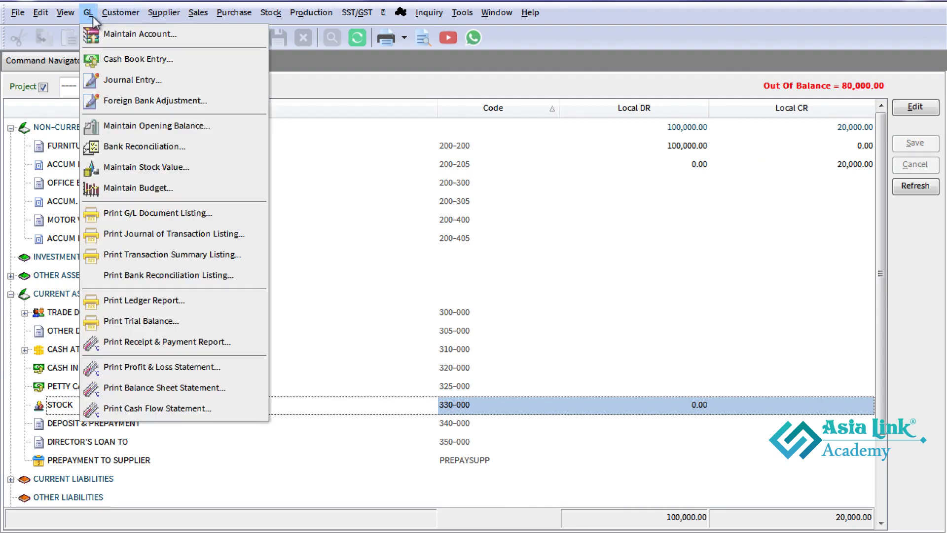
{"action": "left_click", "coordinate": [139, 127]}
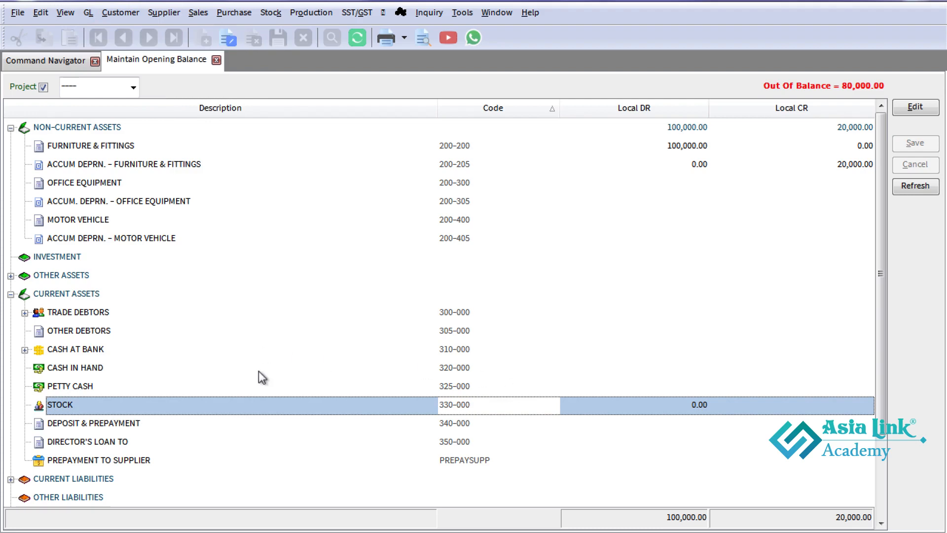
Close the opening balances and start a new customer invoice for A HOME FURNISHING & SERVICE
{"action": "left_click", "coordinate": [217, 60]}
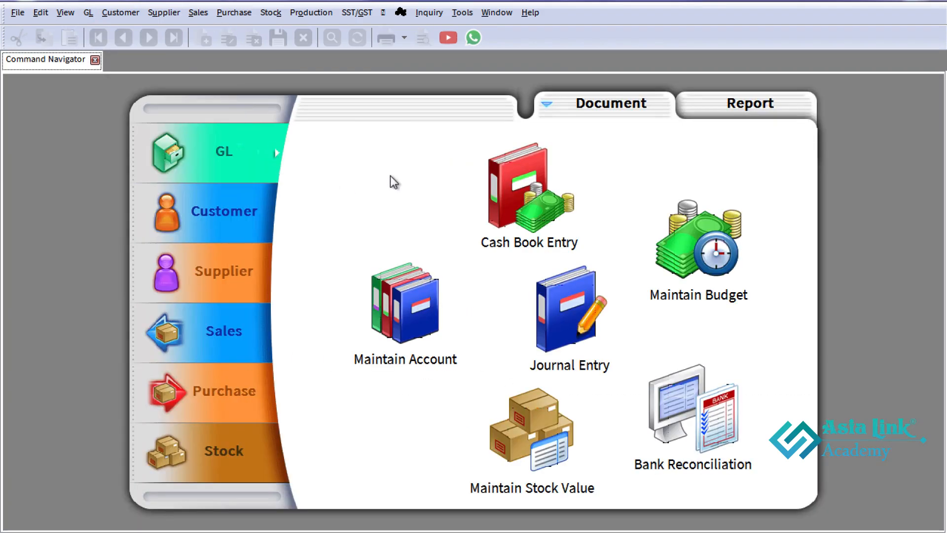
{"action": "left_click", "coordinate": [183, 217]}
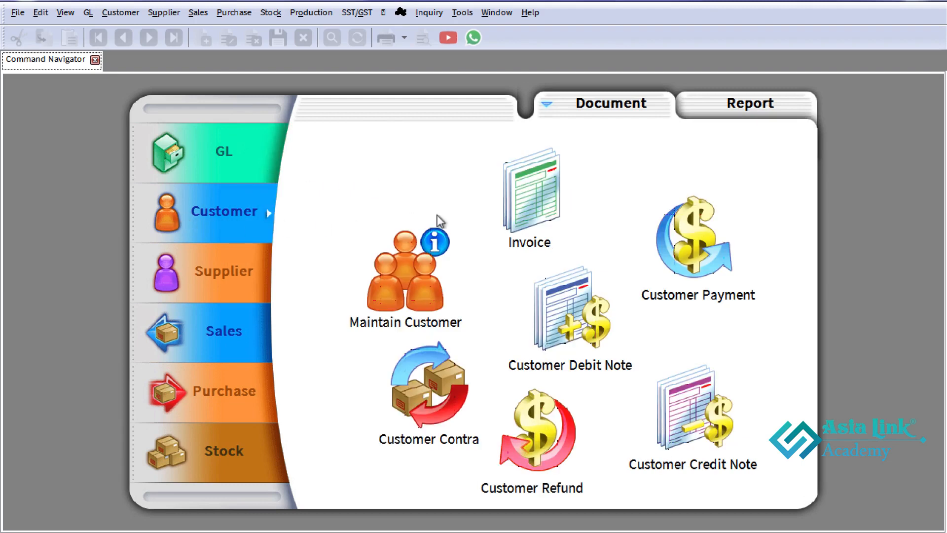
{"action": "left_click", "coordinate": [545, 215]}
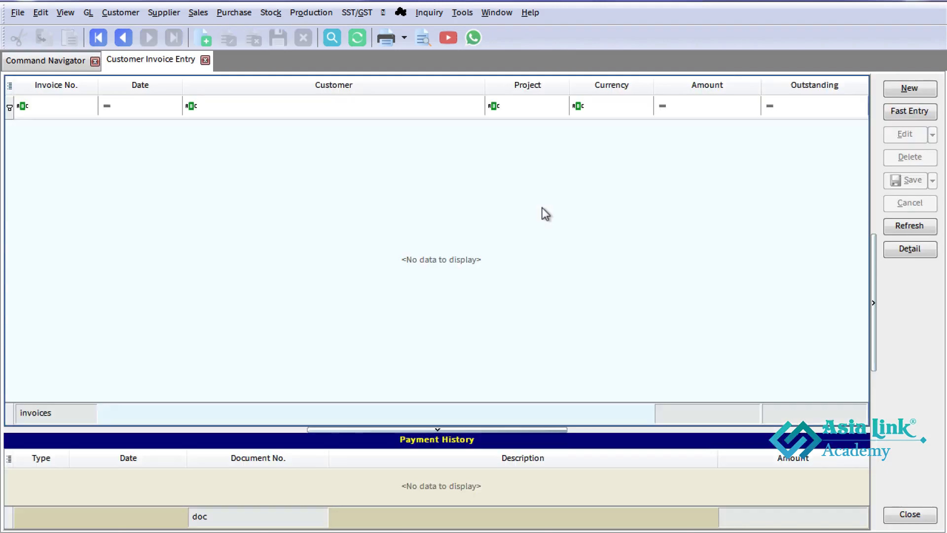
{"action": "left_click", "coordinate": [910, 89]}
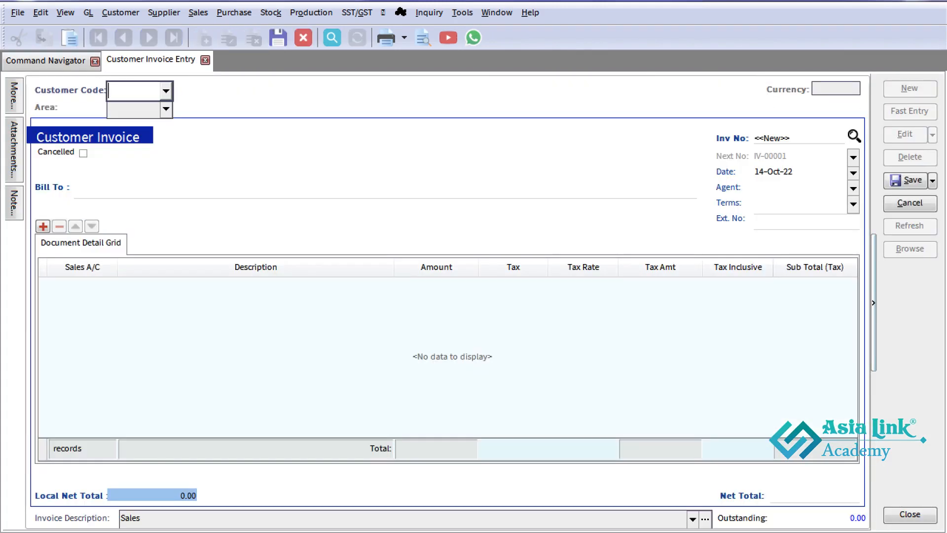
{"action": "left_click", "coordinate": [167, 94]}
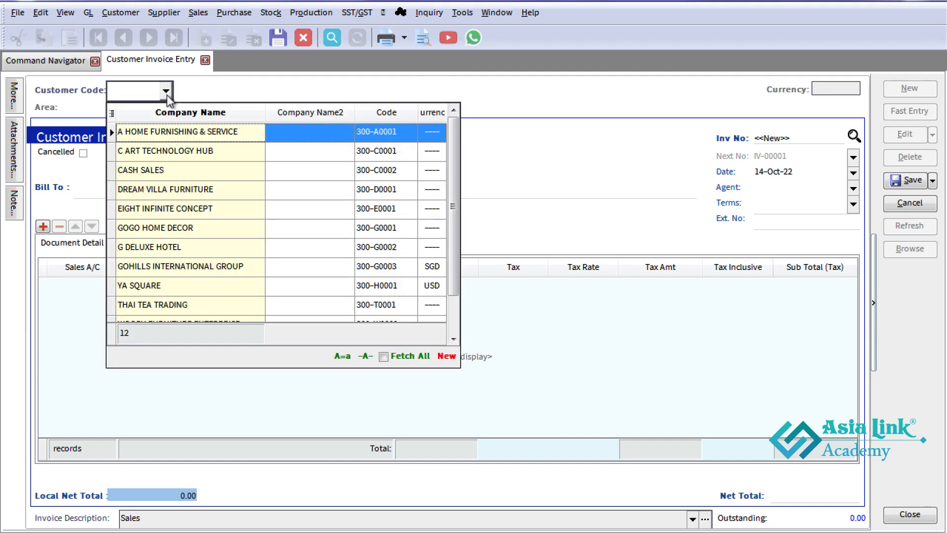
{"action": "left_click", "coordinate": [386, 132]}
{"action": "left_click", "coordinate": [386, 132]}
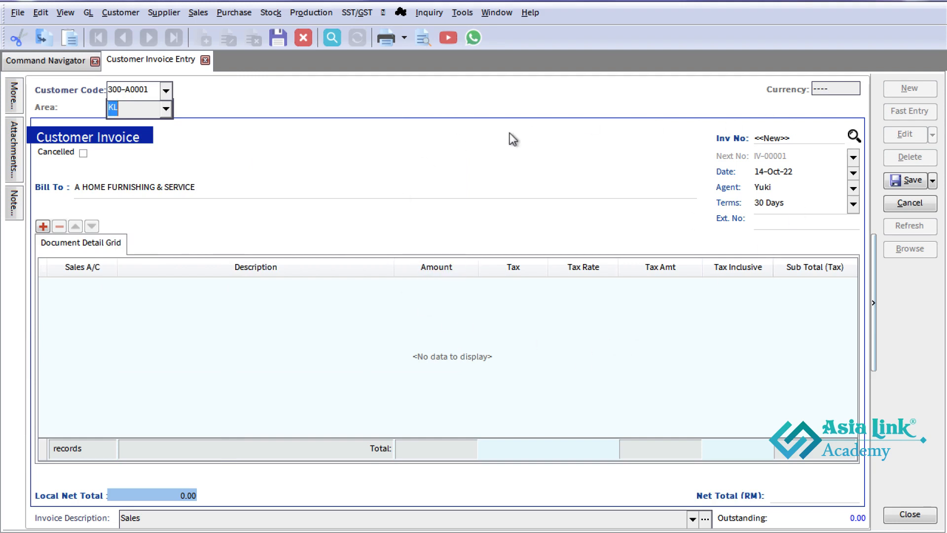
Set the date of the A HOME FURNISHING & SERVICE invoice to 31-Mar-22
{"action": "left_click", "coordinate": [764, 174]}
{"action": "double_click", "coordinate": [764, 174]}
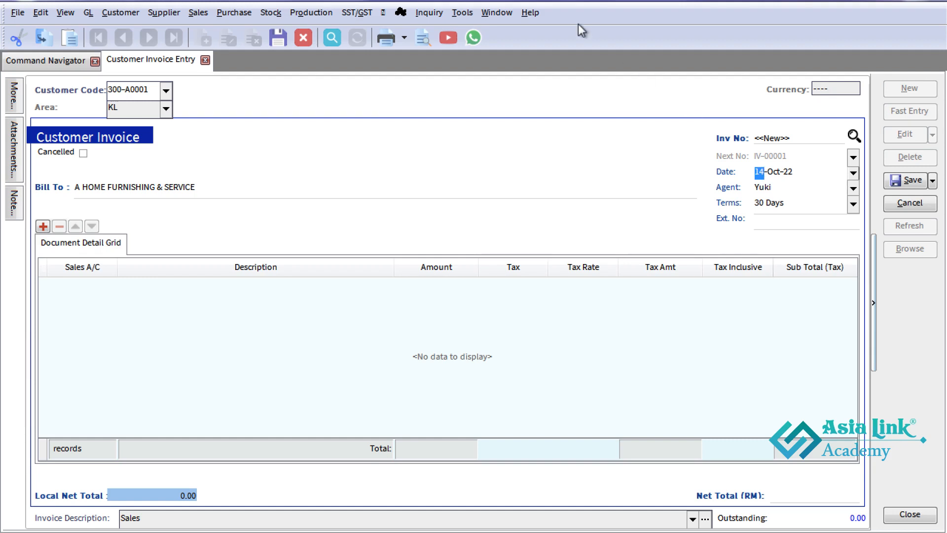
{"action": "type", "text": "31-mar-22"}
{"action": "key", "text": "Tab"}
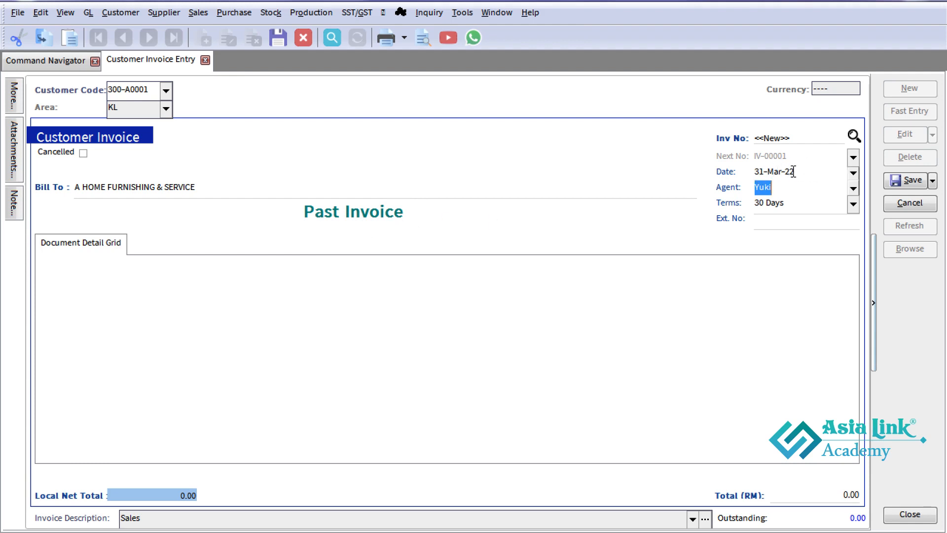
Change the invoice date to 03-Jan-22
{"action": "left_click", "coordinate": [762, 172]}
{"action": "type", "text": "03"}
{"action": "type", "text": "01"}
{"action": "key", "text": "Tab"}
Replace the automatic invoice number with IV-01234, using capital letters for the prefix
{"action": "left_click", "coordinate": [828, 139]}
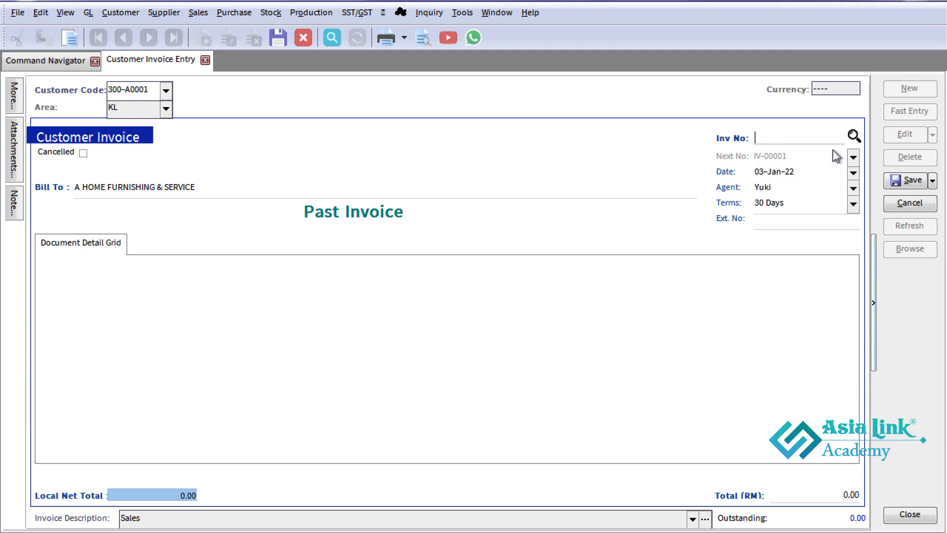
{"action": "type", "text": "iv-01234"}
{"action": "key", "text": "Tab"}
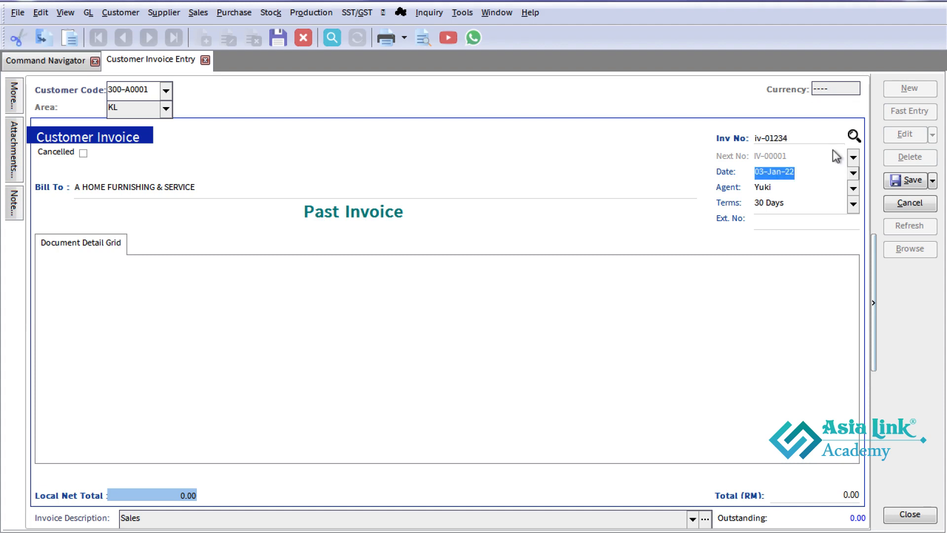
{"action": "left_click", "coordinate": [760, 136]}
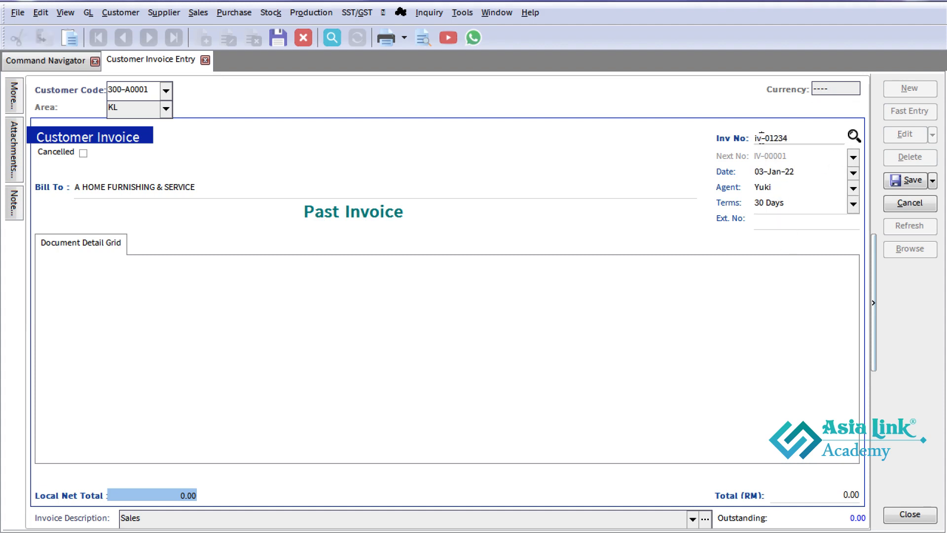
{"action": "key", "text": "BackSpace"}
{"action": "key", "text": "BackSpace"}
{"action": "type", "text": "IV"}
Enter an invoice total of RM 10,000.00 and save the past invoice
{"action": "left_click", "coordinate": [769, 221]}
{"action": "left_click", "coordinate": [793, 491]}
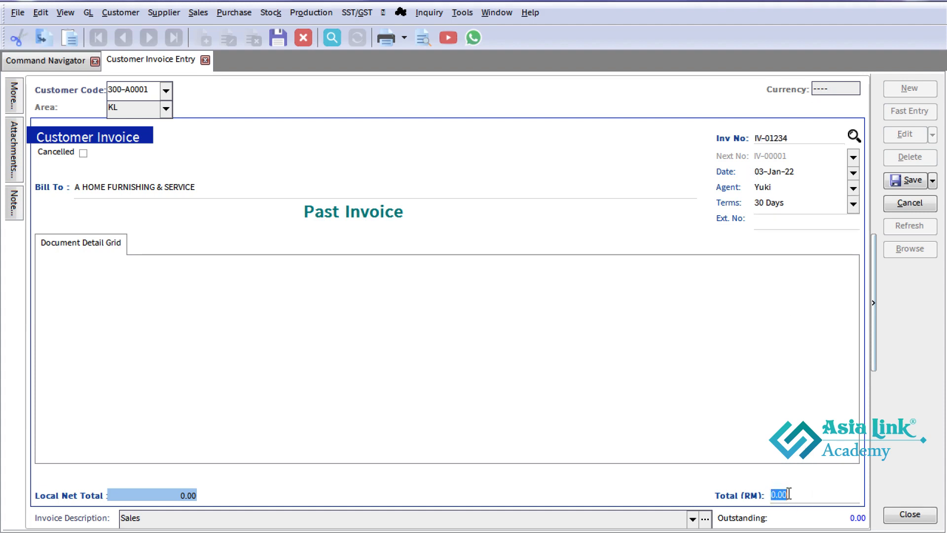
{"action": "type", "text": "10000"}
{"action": "key", "text": "Tab"}
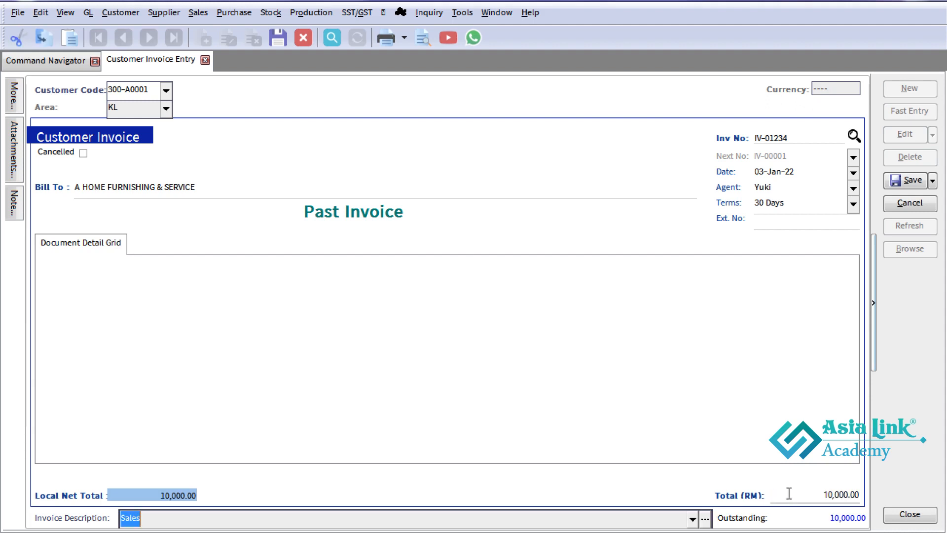
{"action": "left_click", "coordinate": [908, 180]}
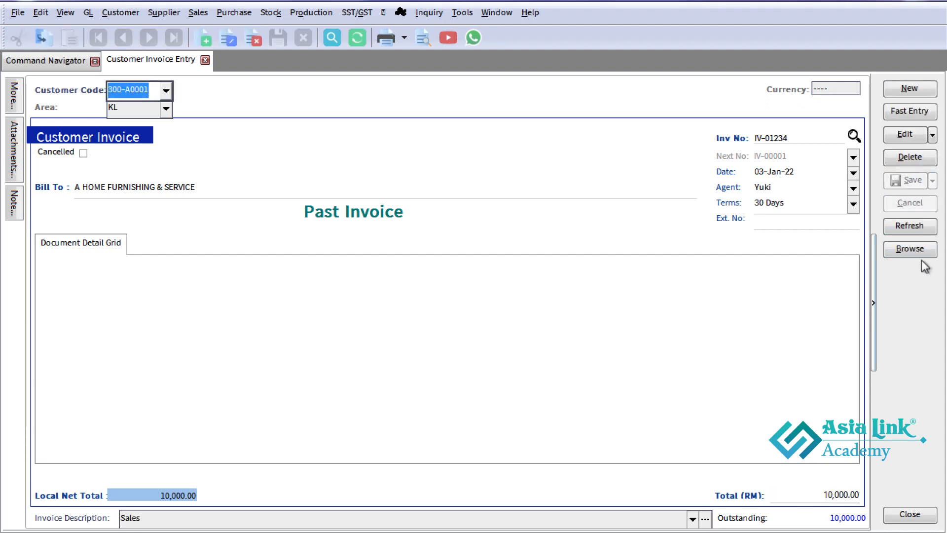
Start another invoice for A HOME FURNISHING & SERVICE with number IN-04325 and date 01-Feb-22
{"action": "left_click", "coordinate": [909, 88]}
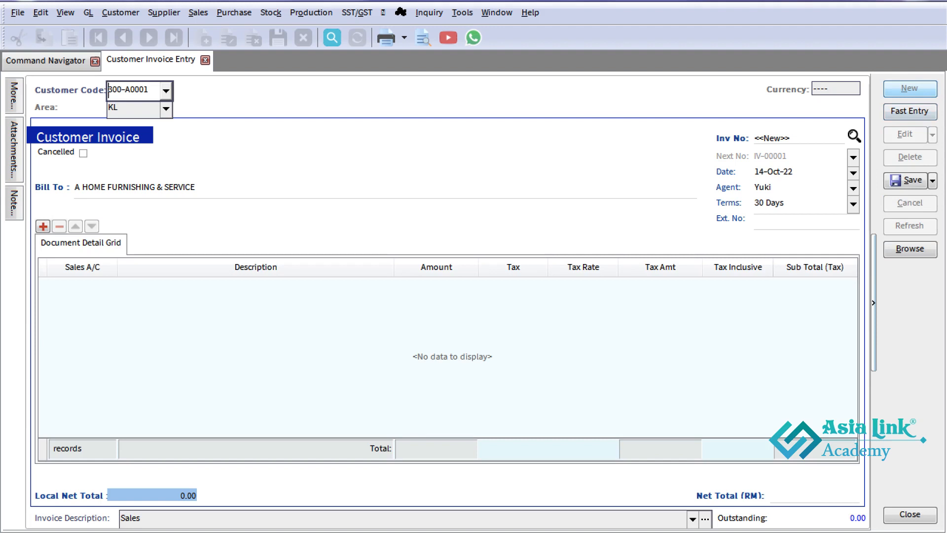
{"action": "left_click", "coordinate": [781, 142]}
{"action": "type", "text": "IN-"}
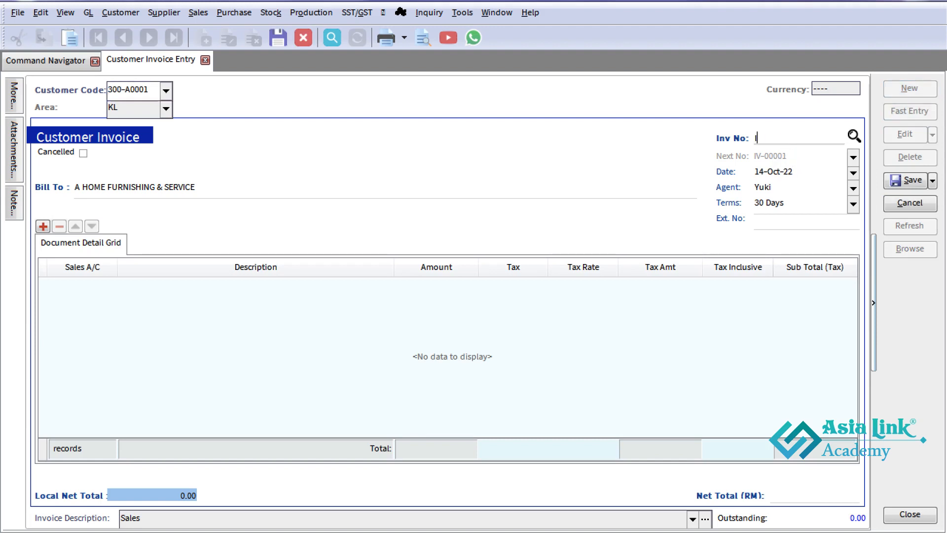
{"action": "type", "text": "04325"}
{"action": "key", "text": "Tab"}
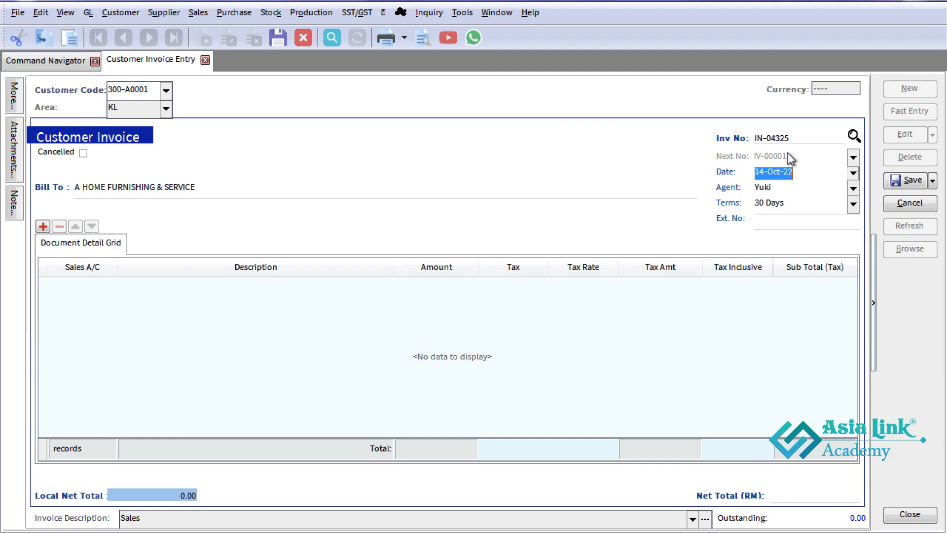
{"action": "type", "text": "01-feb"}
{"action": "key", "text": "Tab"}
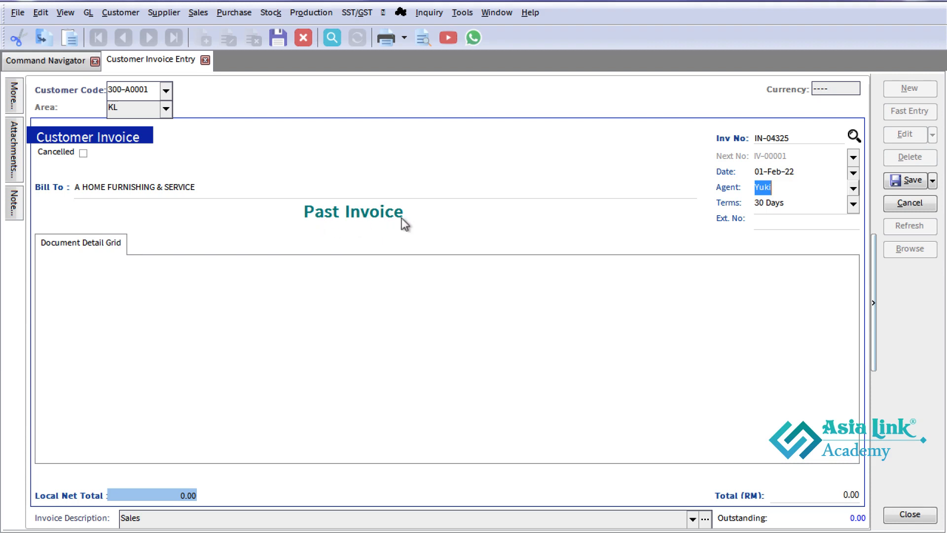
Set the total of invoice IN-04325 to RM 15,000.00 and save it
{"action": "left_click", "coordinate": [837, 491]}
{"action": "type", "text": "15000"}
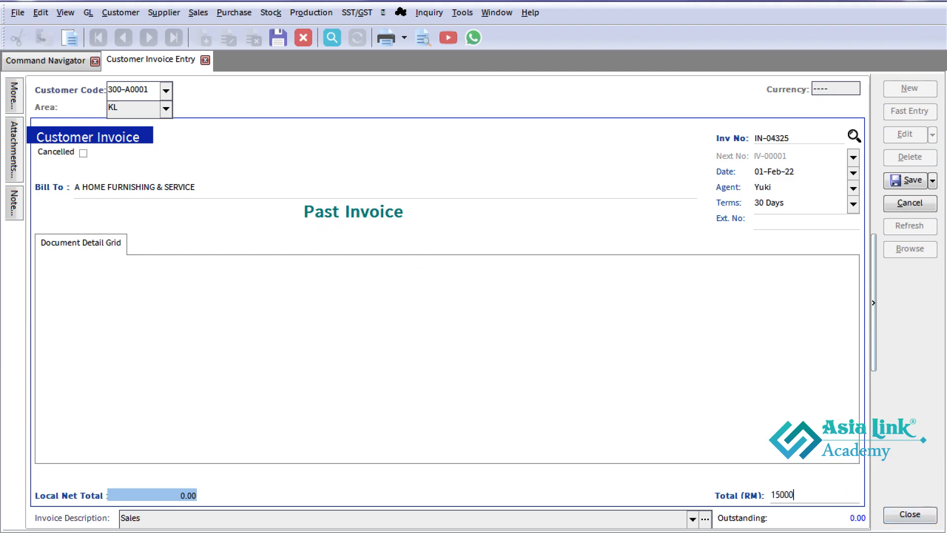
{"action": "key", "text": "Tab"}
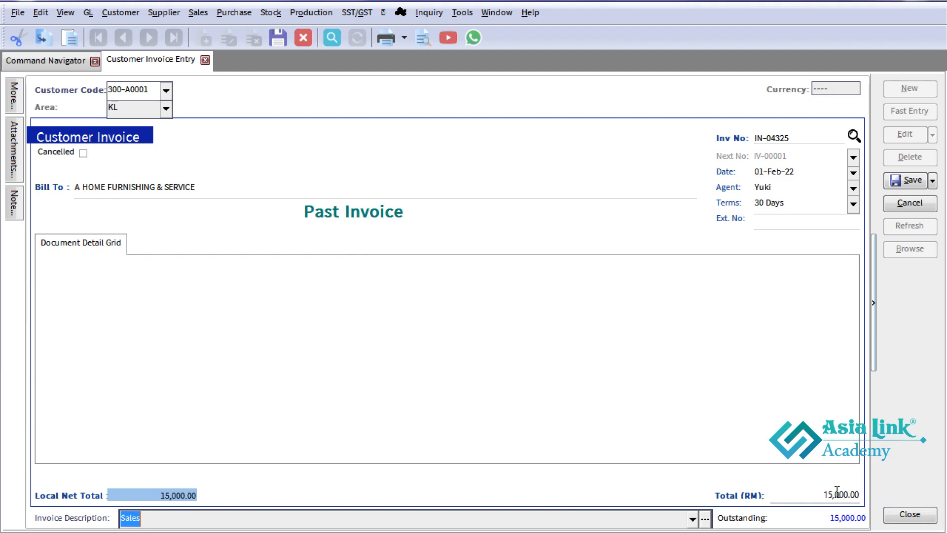
{"action": "left_click", "coordinate": [910, 185]}
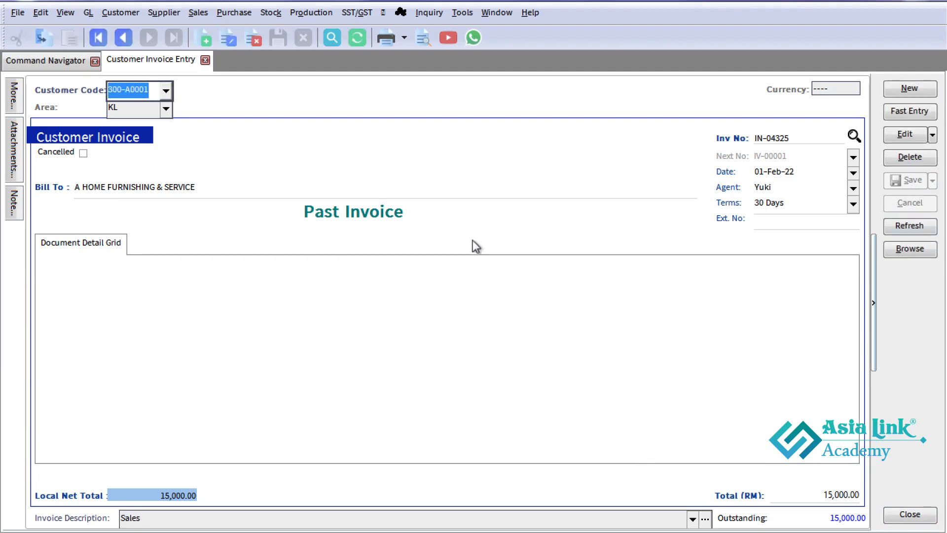
Browse the customer invoice list and check the amounts and outstanding balances of the two past invoices
{"action": "left_click", "coordinate": [926, 251]}
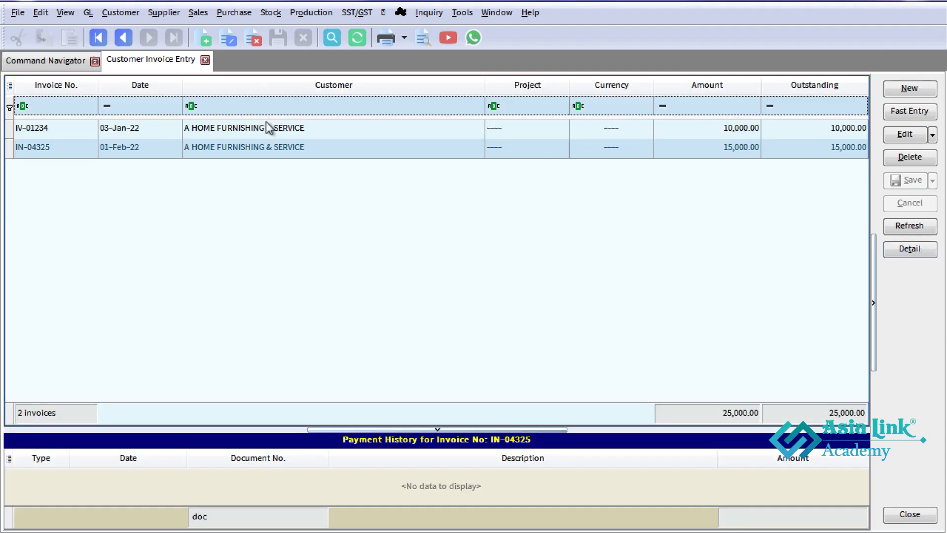
{"action": "left_click", "coordinate": [266, 127]}
{"action": "left_click", "coordinate": [275, 148]}
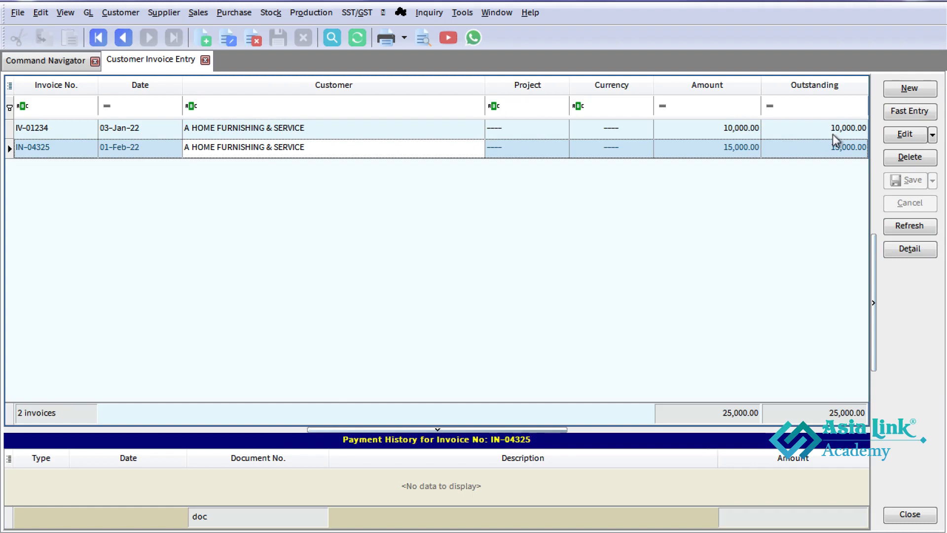
{"action": "left_click", "coordinate": [230, 134]}
{"action": "left_click", "coordinate": [245, 149]}
{"action": "left_click", "coordinate": [179, 68]}
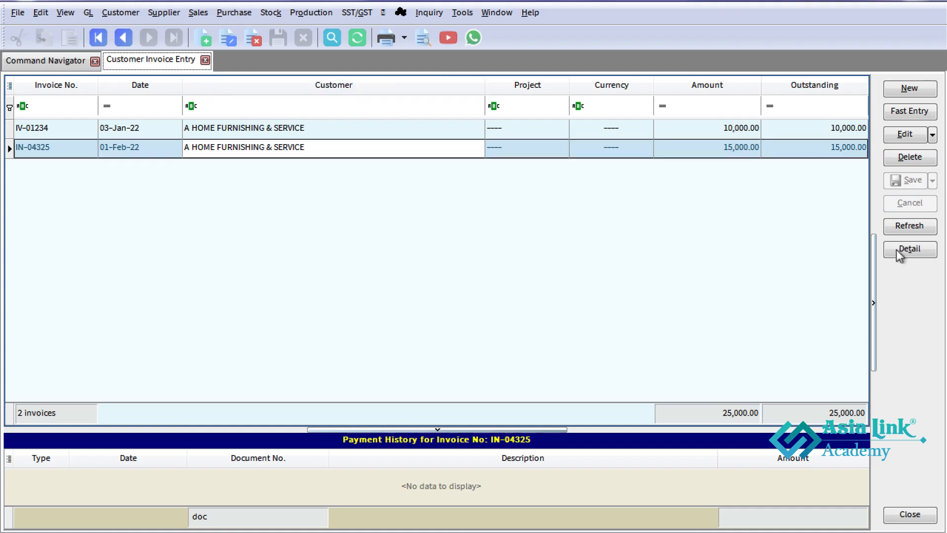
Start a new customer invoice for C ART TECHNOLOGY HUB and set its invoice number to OP-IV-00001
{"action": "left_click", "coordinate": [920, 95]}
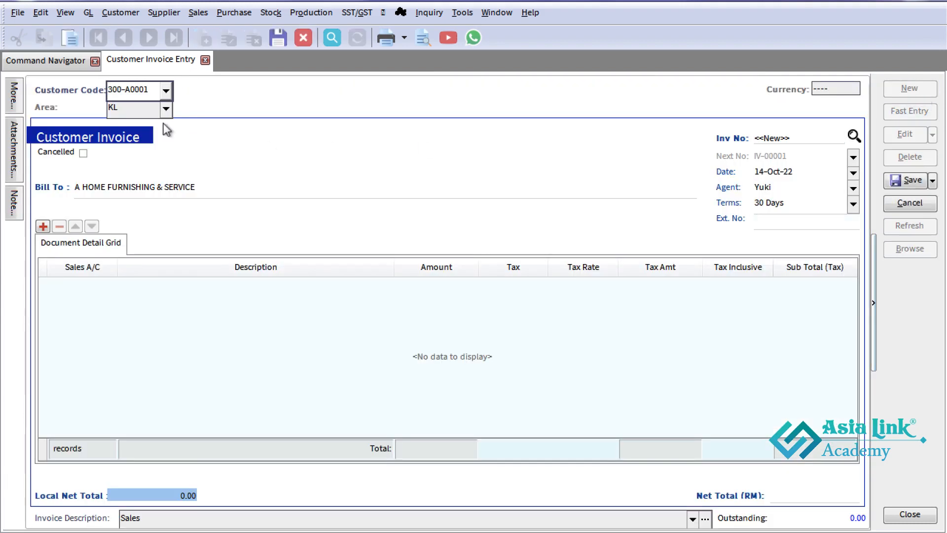
{"action": "left_click", "coordinate": [166, 91]}
{"action": "left_click", "coordinate": [158, 153]}
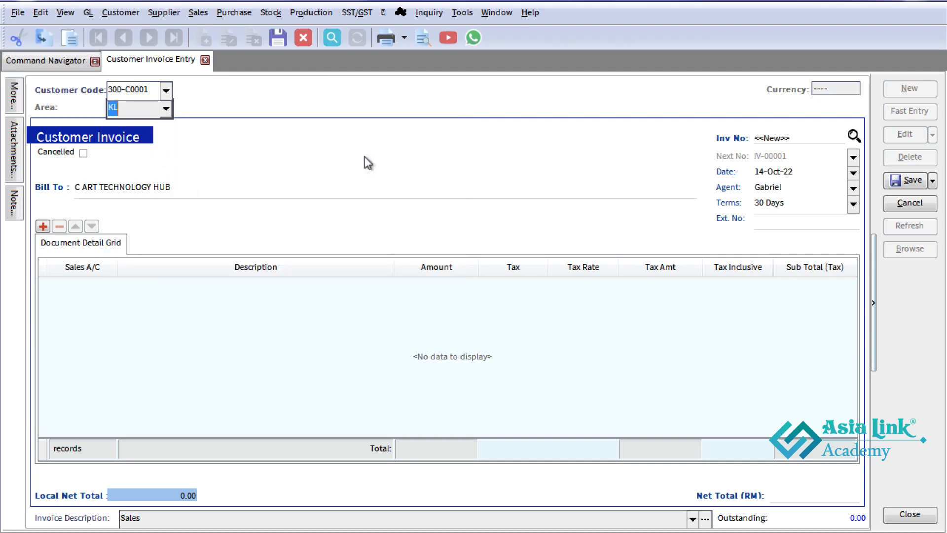
{"action": "left_click", "coordinate": [781, 142]}
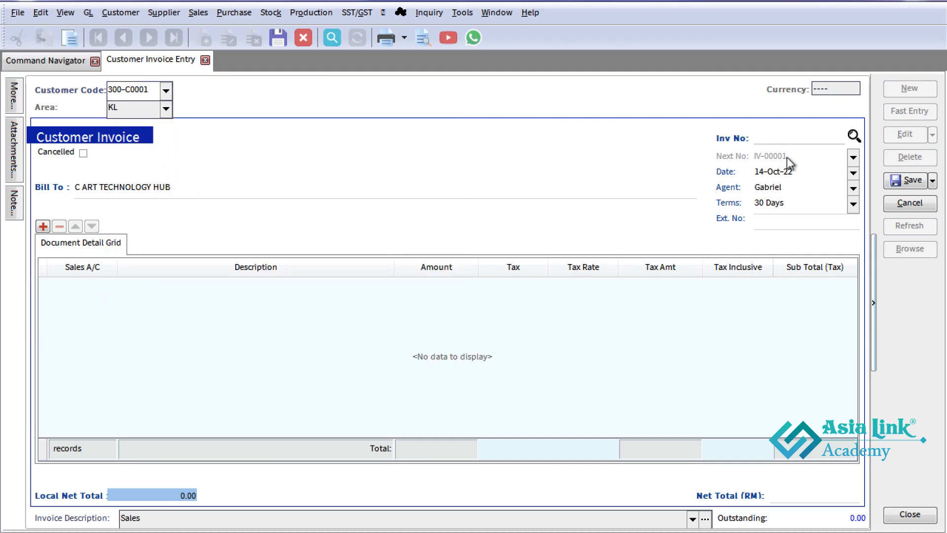
{"action": "type", "text": "OP-IV-00001"}
{"action": "key", "text": "Tab"}
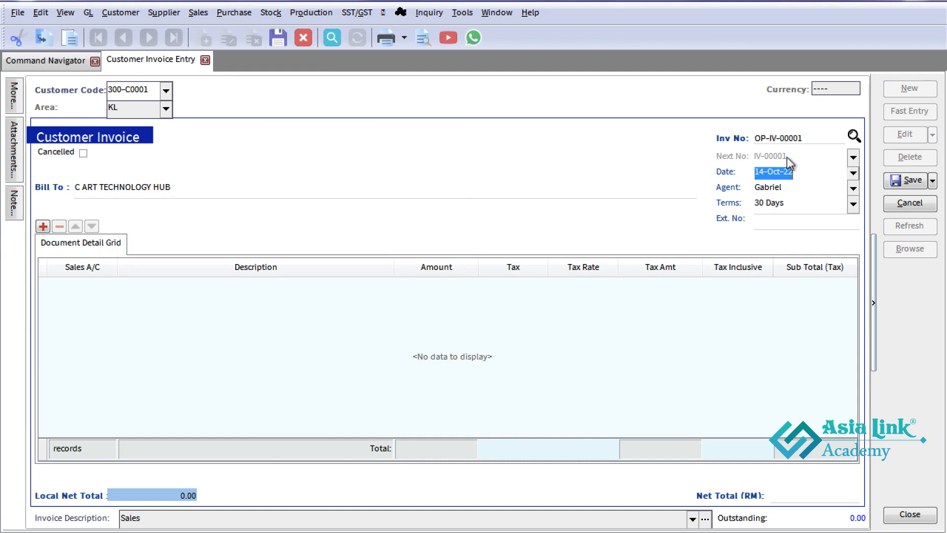
Set the date of the C ART TECHNOLOGY HUB invoice to 31-Mar-22
{"action": "key", "text": "BackSpace"}
{"action": "key", "text": "BackSpace"}
{"action": "key", "text": "Tab"}
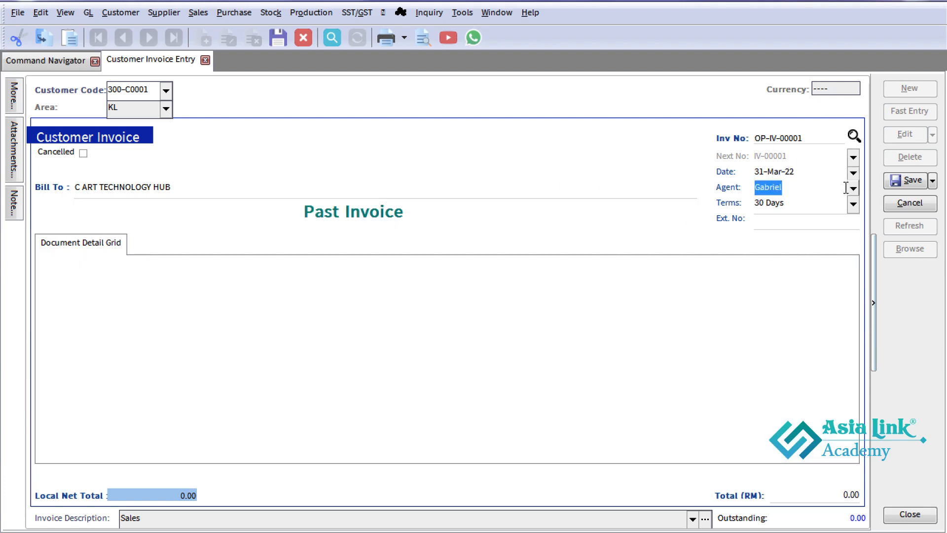
Set the total of the C ART TECHNOLOGY HUB past invoice to RM 25,000.00 and save it
{"action": "left_click", "coordinate": [814, 495]}
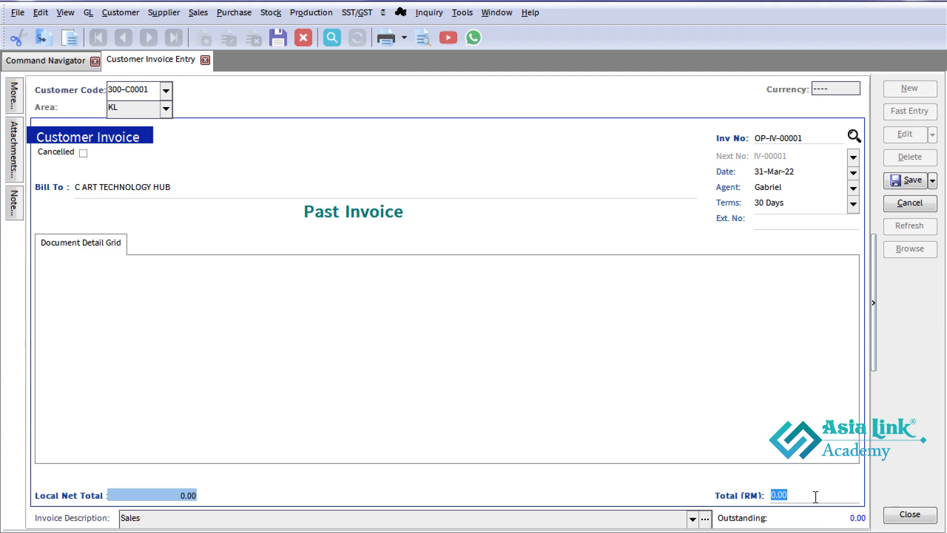
{"action": "type", "text": "25000"}
{"action": "key", "text": "Tab"}
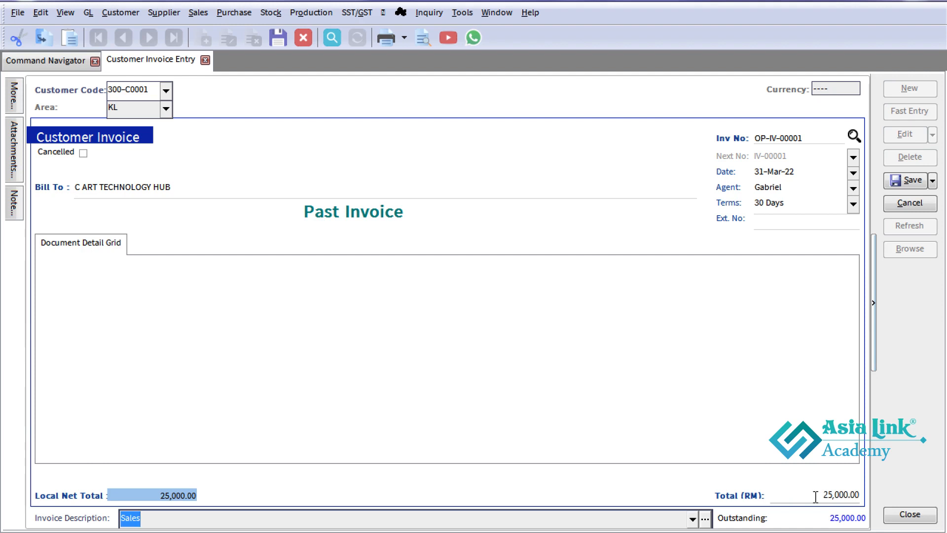
{"action": "left_click", "coordinate": [907, 179]}
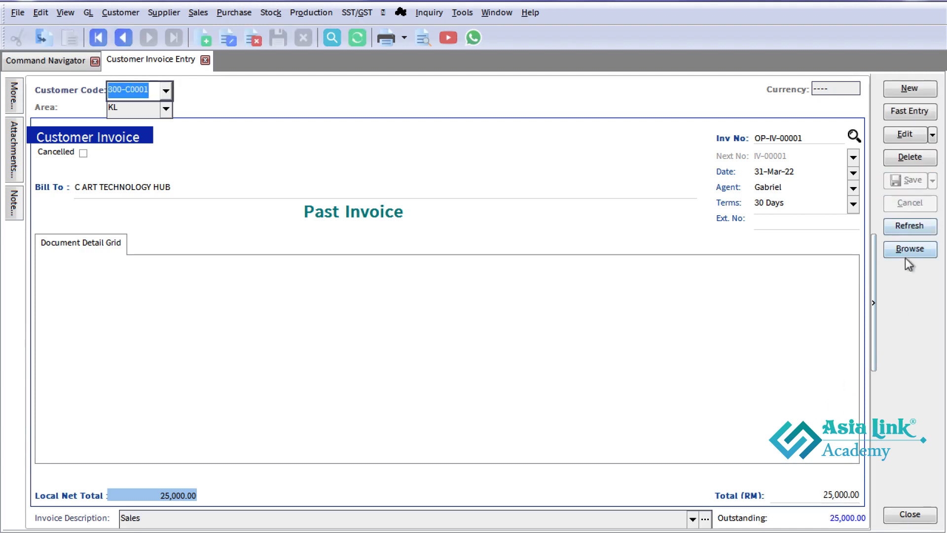
Review the amounts, dates and customers of the past invoices in the customer invoice list, and close customer invoice entry
{"action": "left_click", "coordinate": [910, 249]}
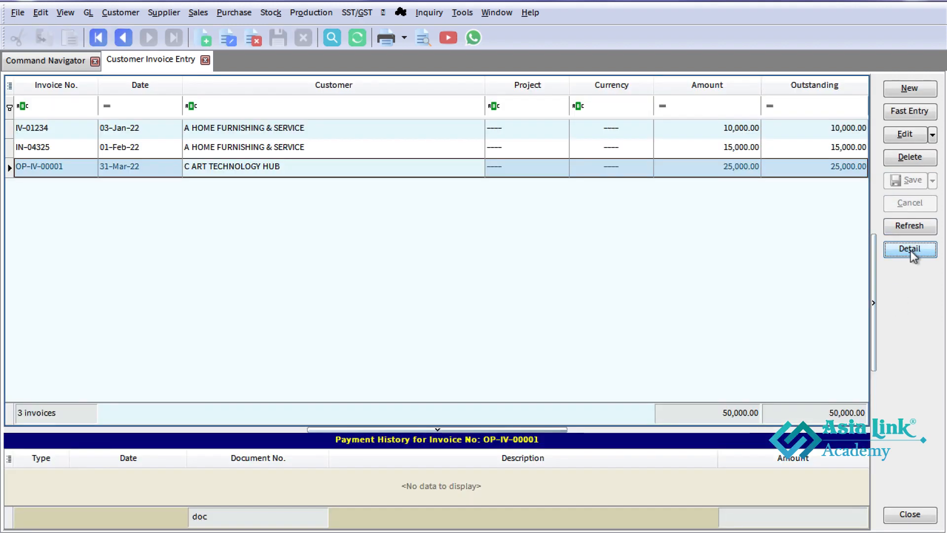
{"action": "left_click", "coordinate": [729, 132]}
{"action": "left_click", "coordinate": [730, 150]}
{"action": "left_click", "coordinate": [731, 170]}
{"action": "left_click", "coordinate": [137, 135]}
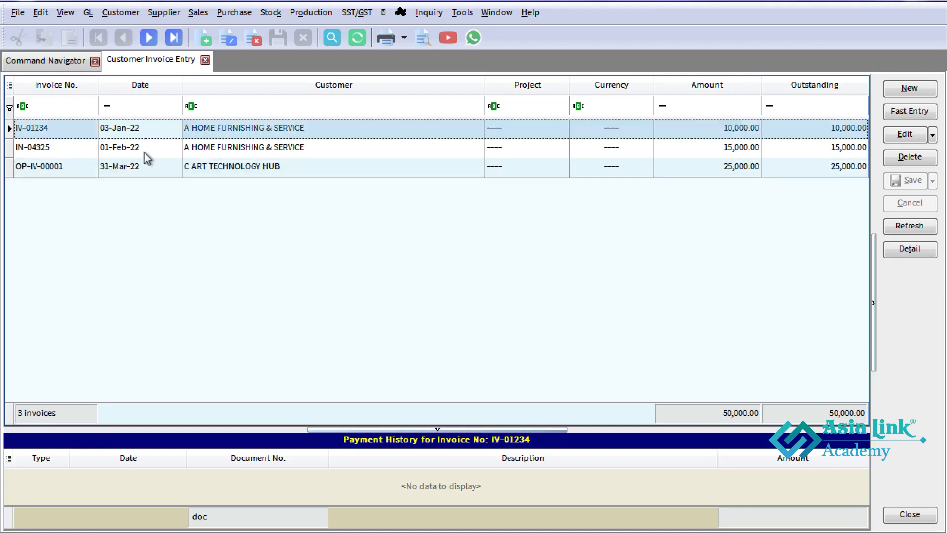
{"action": "left_click", "coordinate": [236, 154]}
{"action": "left_click", "coordinate": [235, 168]}
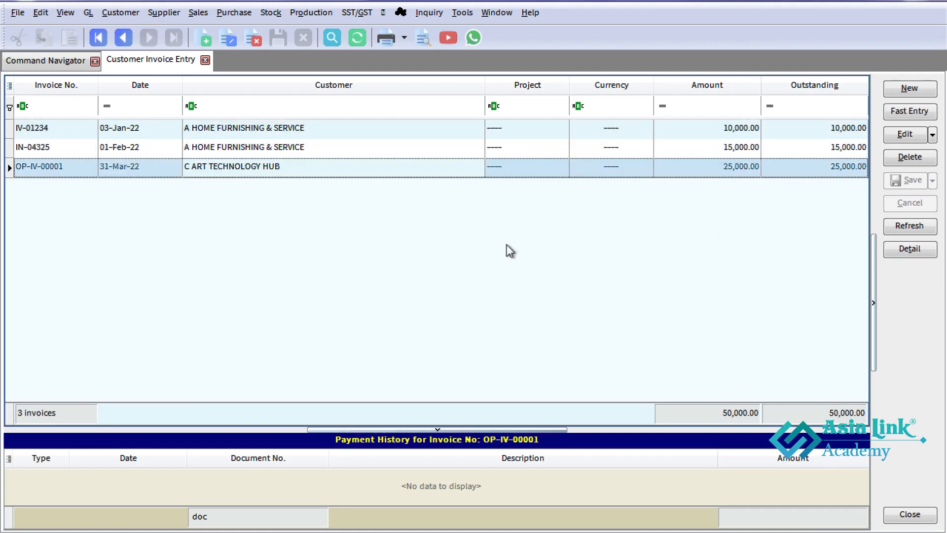
{"action": "left_click", "coordinate": [206, 60]}
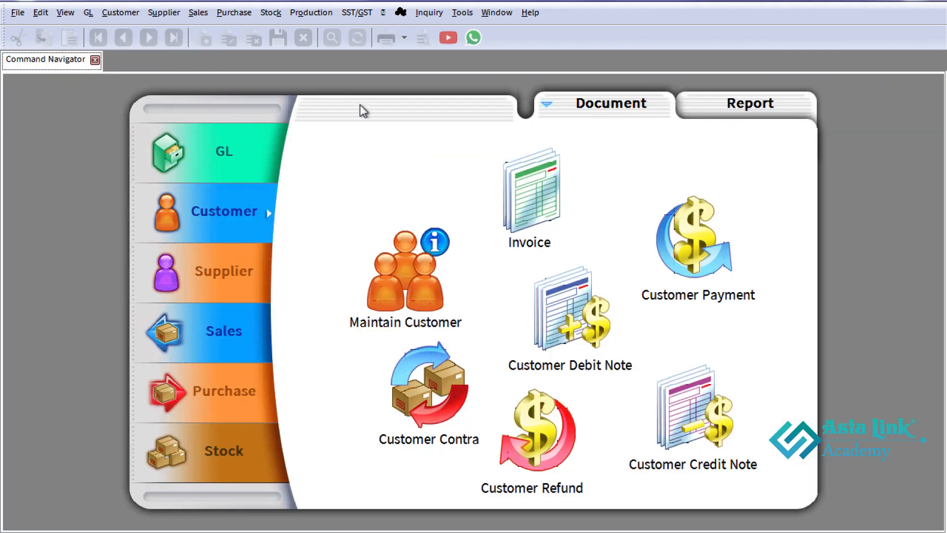
Start a new supplier invoice for ADY INTERNATIONAL PLT and set its invoice number to OP-PI-00001
{"action": "left_click", "coordinate": [269, 272]}
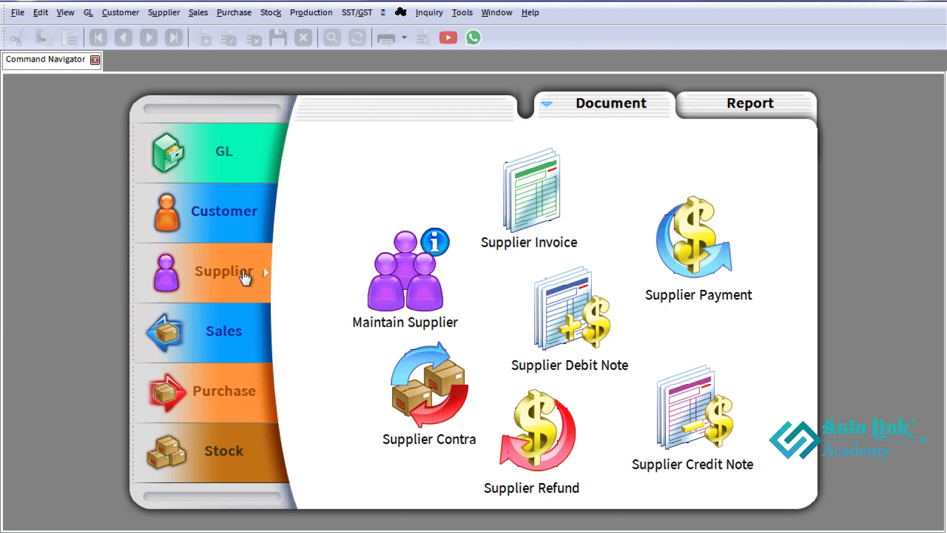
{"action": "left_click", "coordinate": [531, 202]}
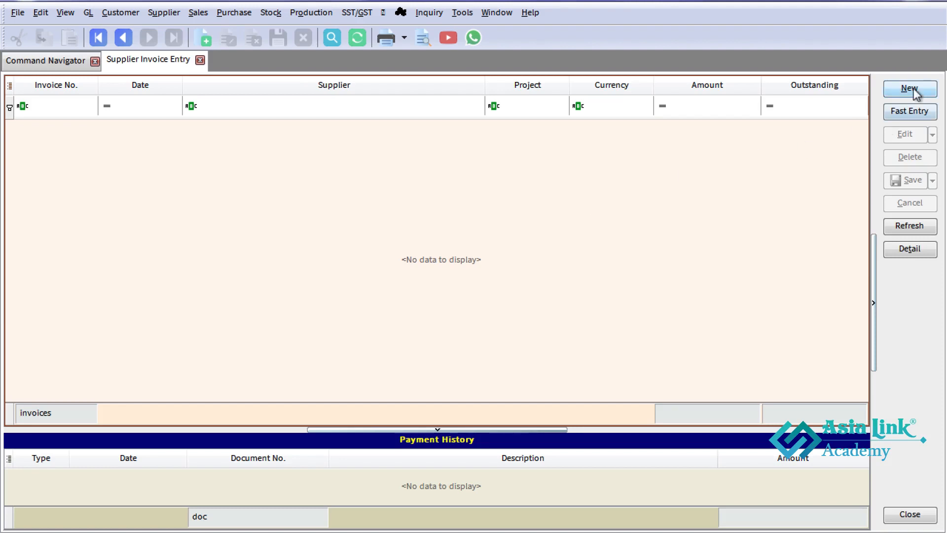
{"action": "left_click", "coordinate": [911, 89]}
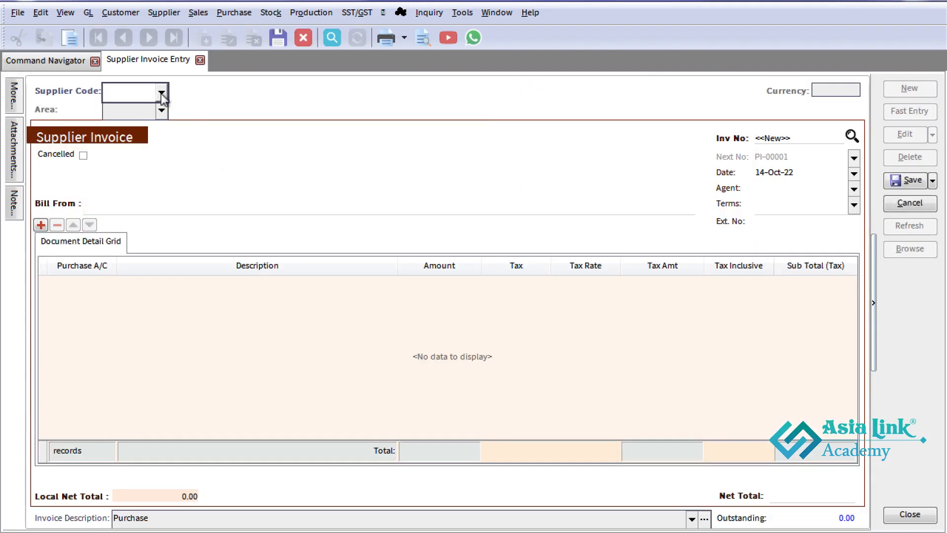
{"action": "left_click", "coordinate": [162, 92]}
{"action": "left_click", "coordinate": [162, 135]}
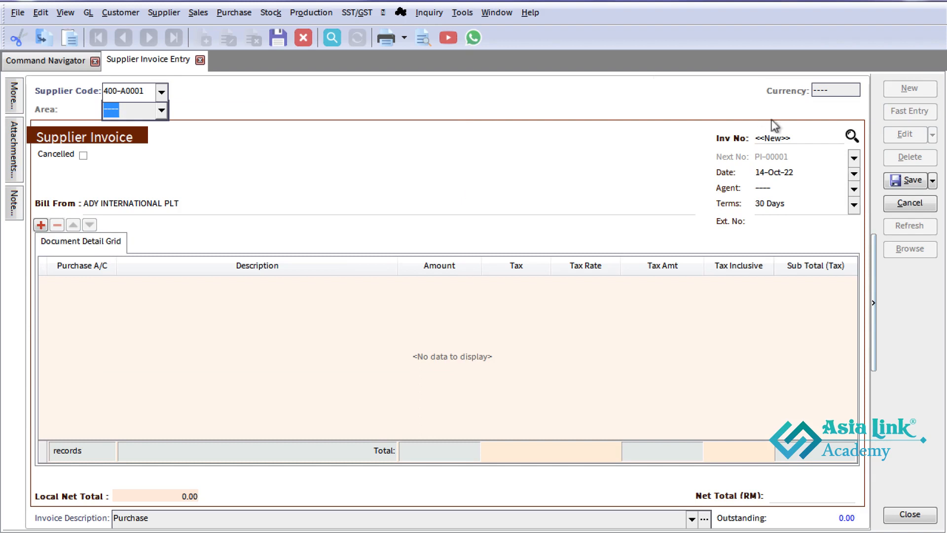
{"action": "left_click", "coordinate": [774, 138]}
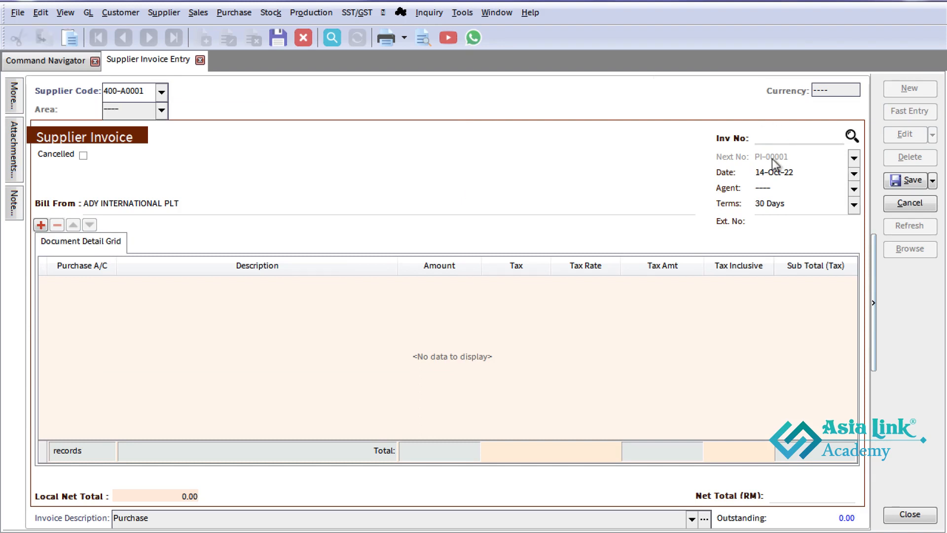
{"action": "type", "text": "OP-PI-00001"}
{"action": "key", "text": "Tab"}
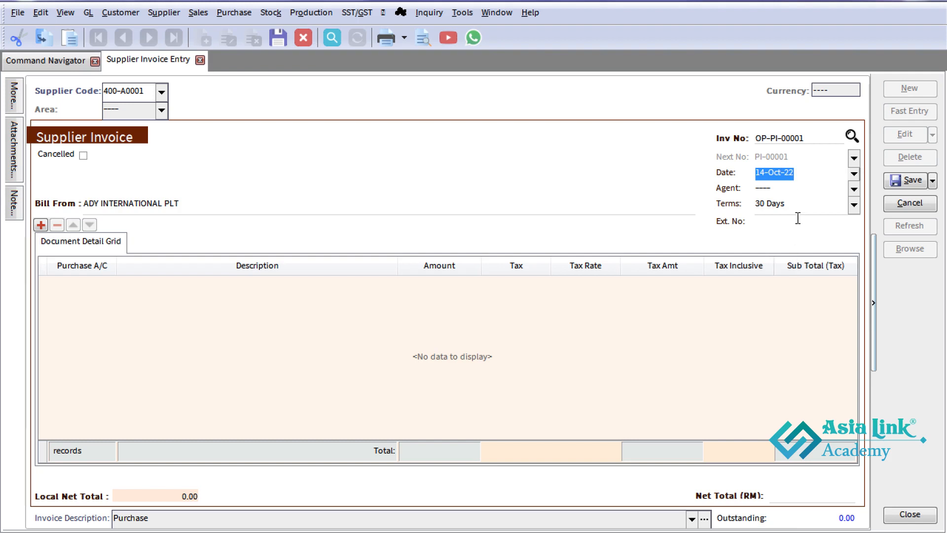
Set the date of the ADY INTERNATIONAL PLT supplier invoice to 31-Mar-22
{"action": "left_click", "coordinate": [766, 176]}
{"action": "type", "text": "31mar"}
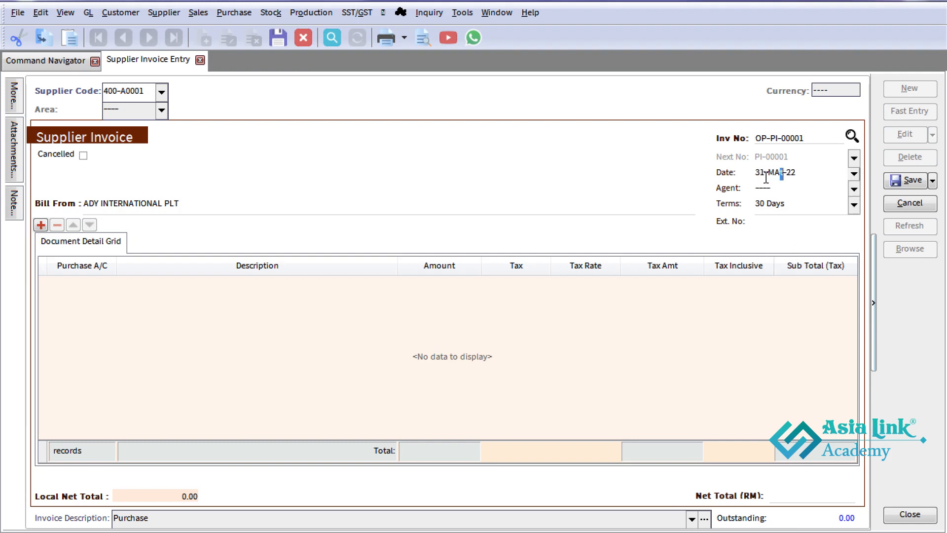
{"action": "key", "text": "Tab"}
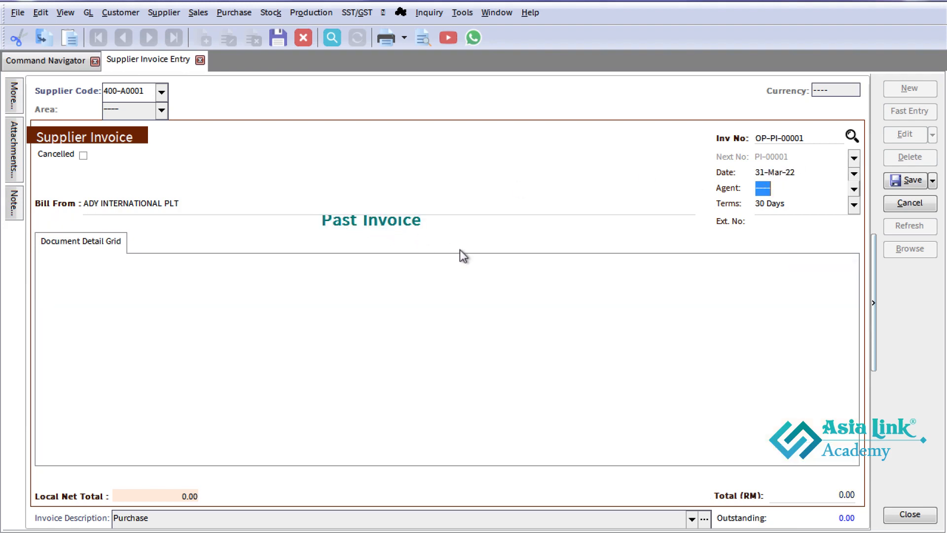
Set the supplier invoice total to RM 30,000.00, save it and show the supplier invoice list
{"action": "left_click", "coordinate": [794, 499]}
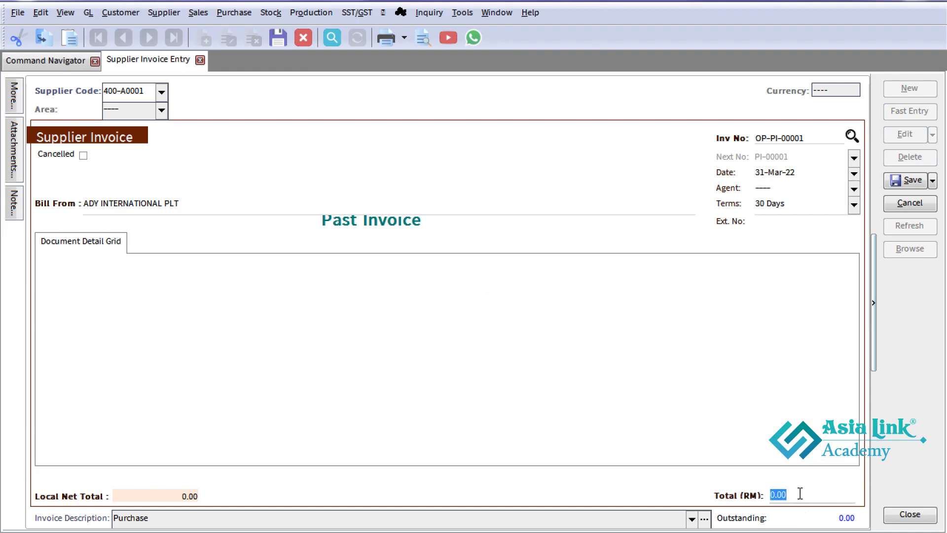
{"action": "type", "text": "30,000"}
{"action": "key", "text": "Tab"}
{"action": "left_click", "coordinate": [894, 182]}
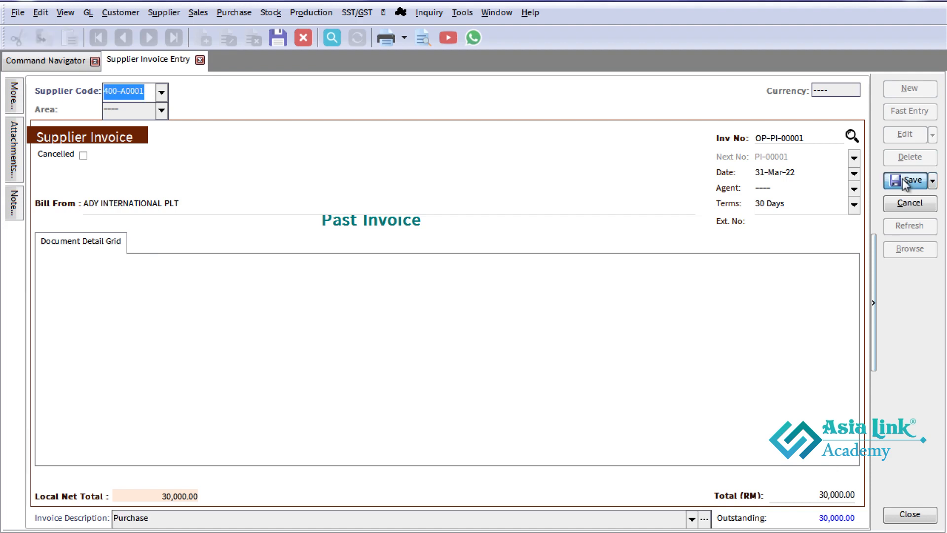
{"action": "left_click", "coordinate": [912, 249]}
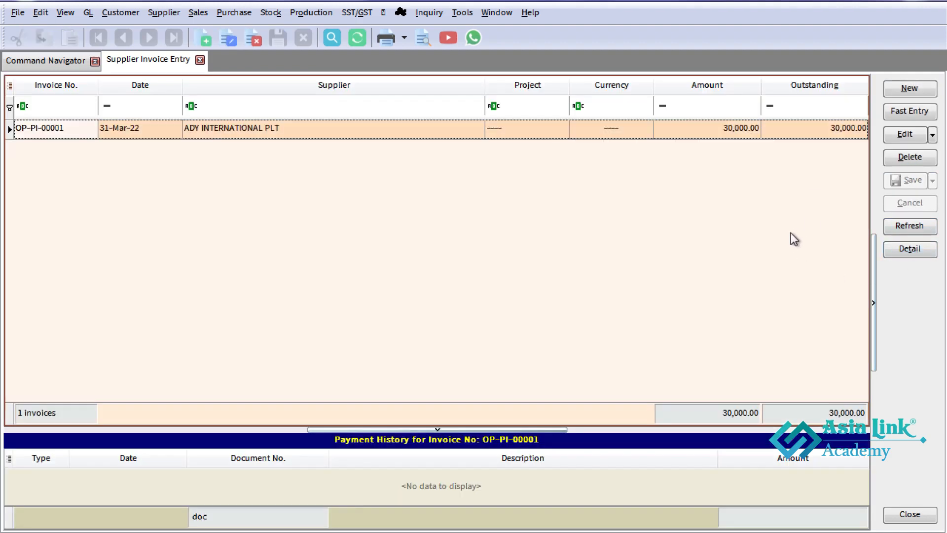
Open Maintain Opening Balance and check the customers' opening balances under Current Assets, Trade Debtors
{"action": "left_click", "coordinate": [87, 14]}
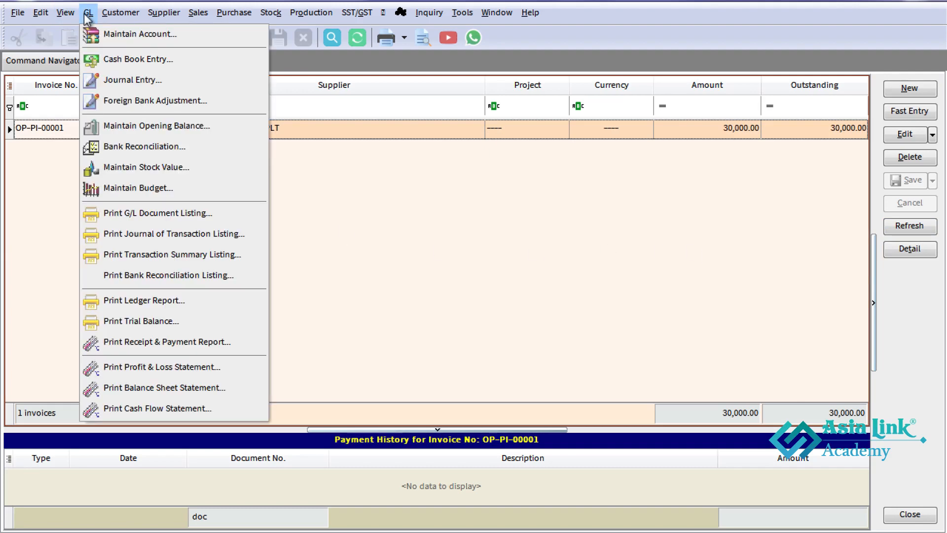
{"action": "left_click", "coordinate": [134, 126]}
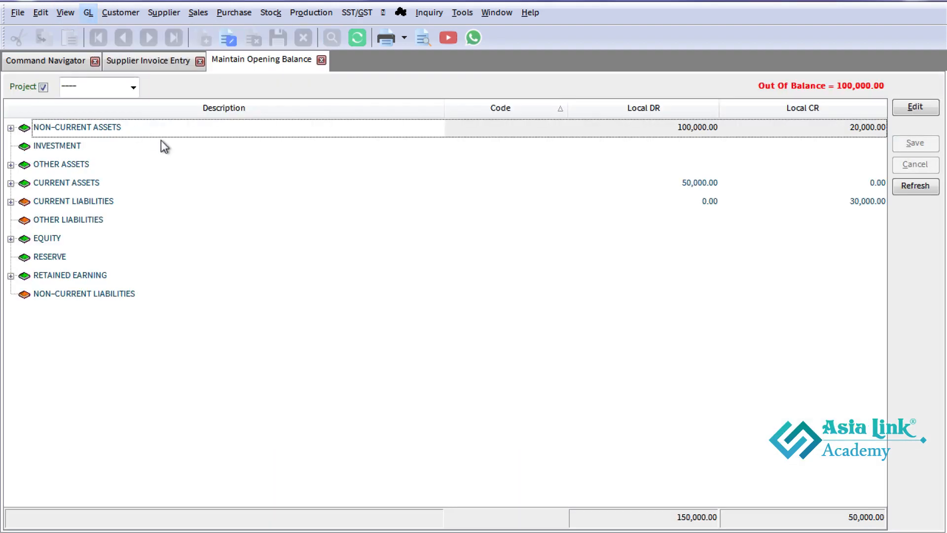
{"action": "left_click", "coordinate": [11, 183]}
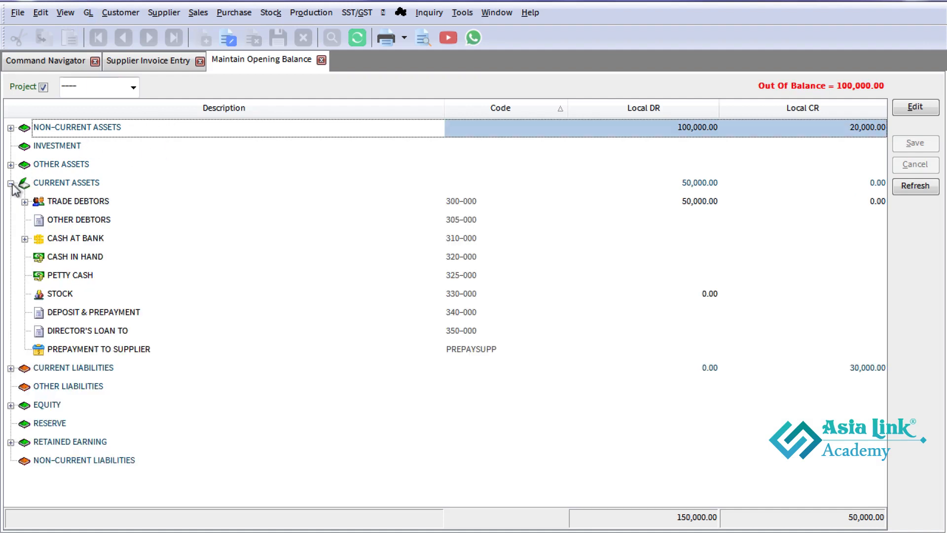
{"action": "left_click", "coordinate": [53, 203]}
{"action": "left_click", "coordinate": [25, 202]}
{"action": "left_click", "coordinate": [124, 226]}
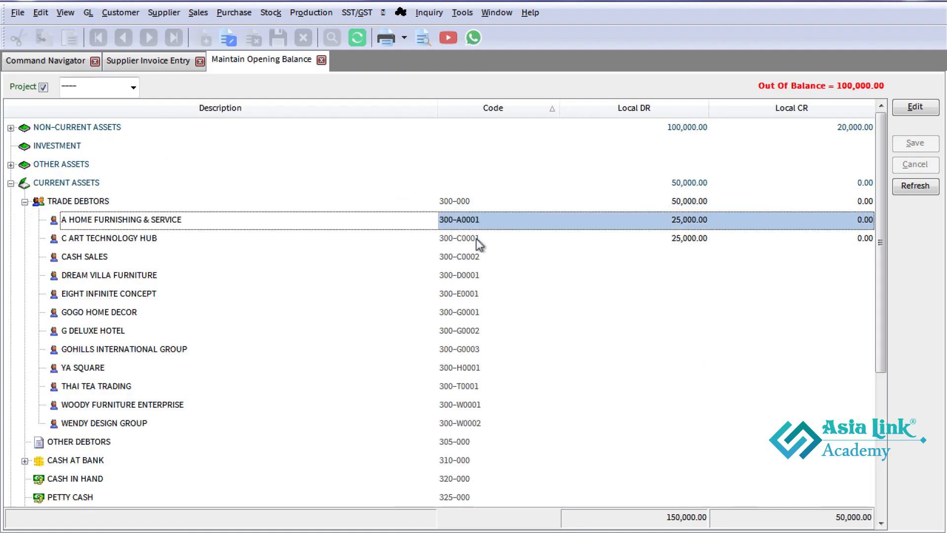
{"action": "left_click", "coordinate": [672, 242]}
{"action": "key", "text": "Up"}
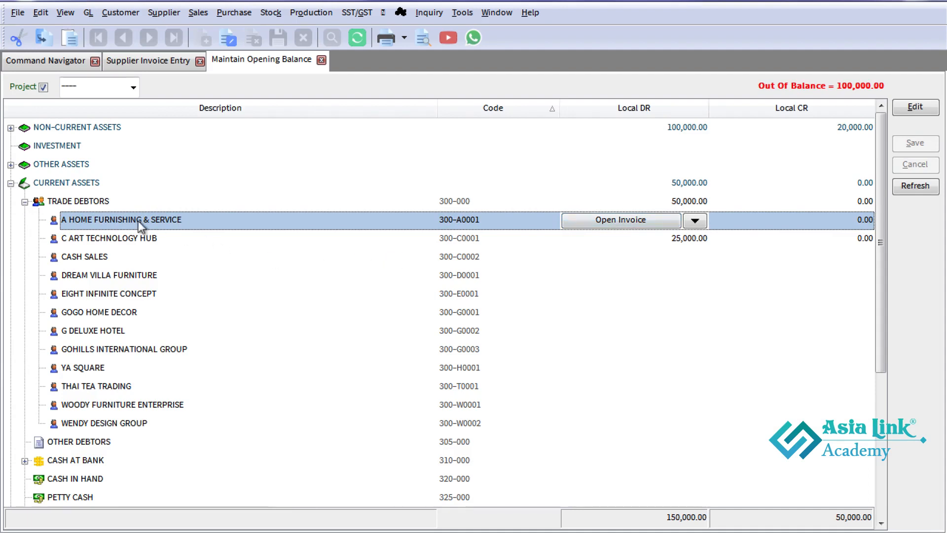
Collapse Trade Debtors and check the opening balance of ADY INTERNATIONAL PLT under Current Liabilities, Trade Creditors
{"action": "left_click", "coordinate": [24, 202]}
{"action": "left_click", "coordinate": [11, 368]}
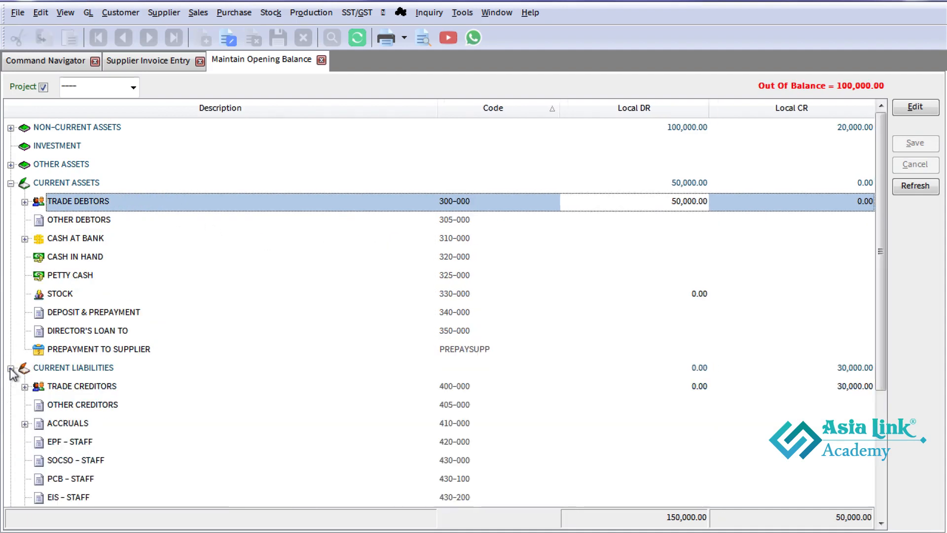
{"action": "left_click", "coordinate": [62, 389]}
{"action": "left_click", "coordinate": [25, 387]}
{"action": "left_click", "coordinate": [126, 410]}
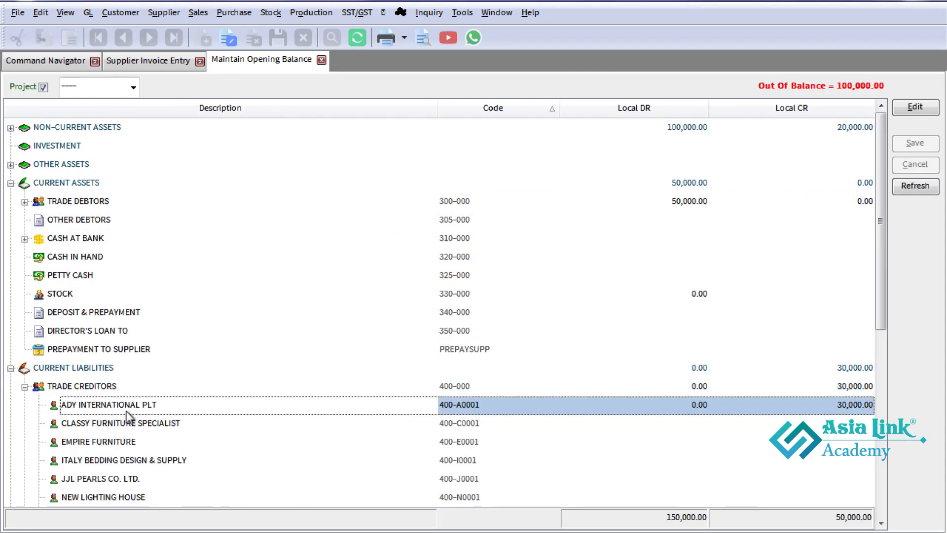
{"action": "left_click", "coordinate": [834, 410]}
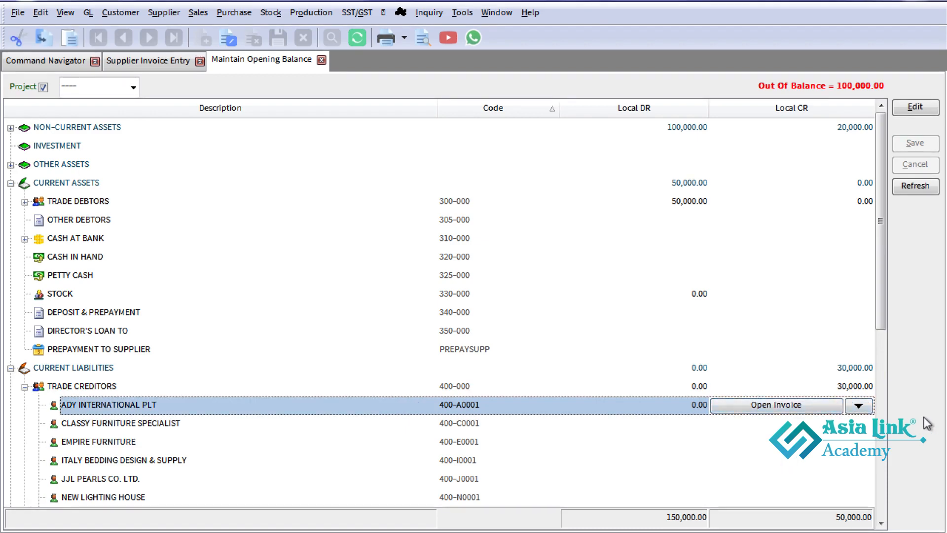
{"action": "left_click", "coordinate": [53, 389]}
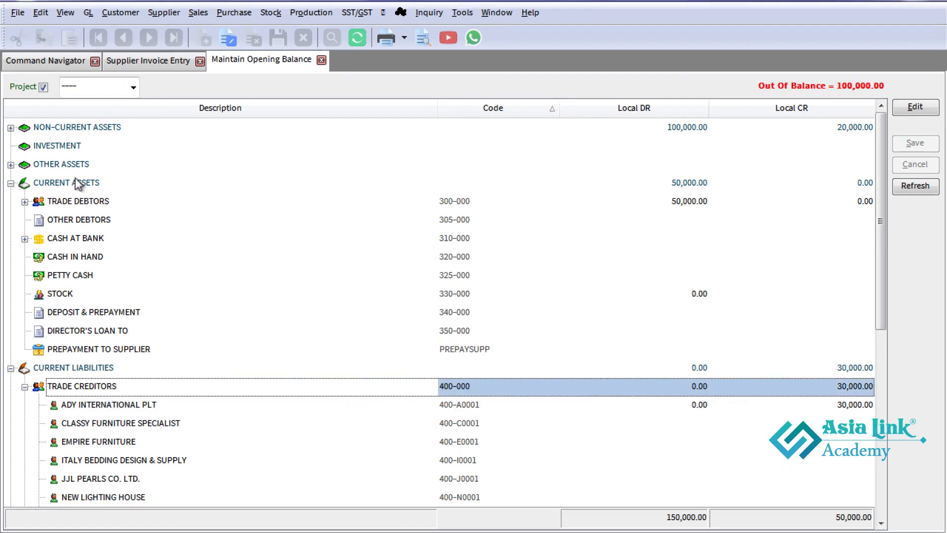
{"action": "left_click", "coordinate": [119, 12]}
{"action": "left_click", "coordinate": [163, 12]}
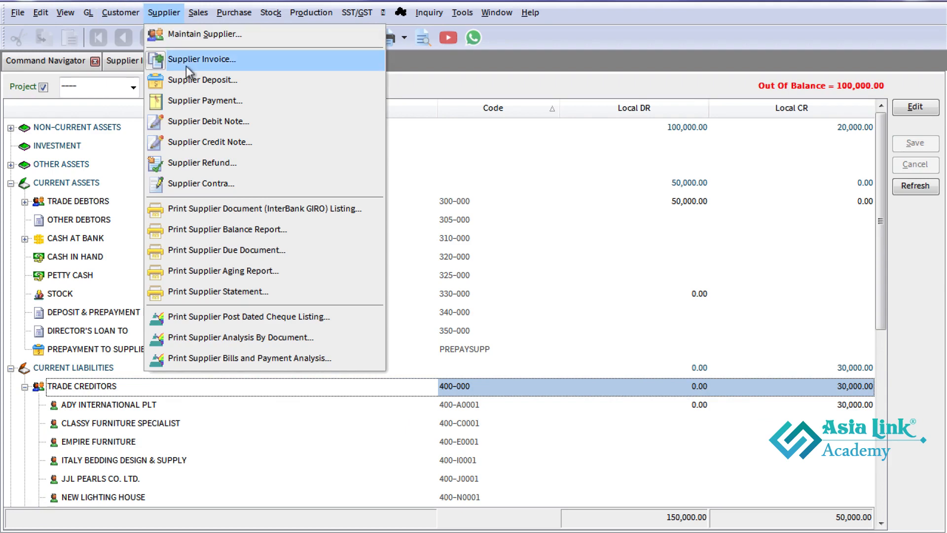
{"action": "left_click", "coordinate": [740, 385]}
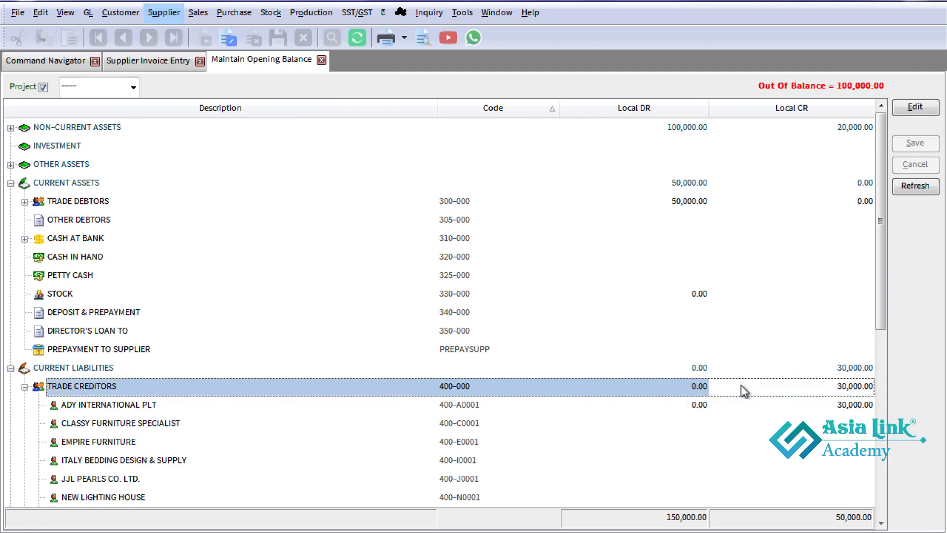
Close the opening balance and supplier invoice windows and open Stock Received entry
{"action": "left_click", "coordinate": [916, 187]}
{"action": "left_click", "coordinate": [321, 60]}
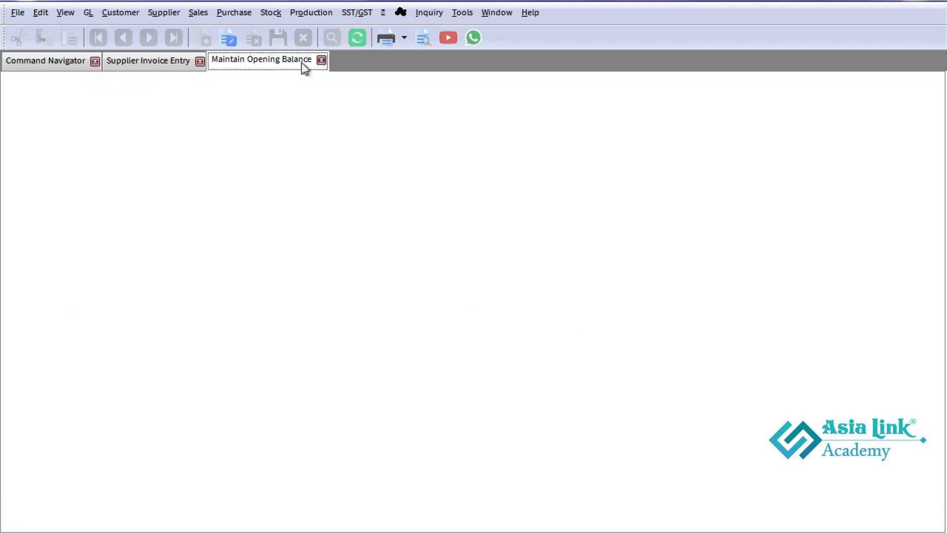
{"action": "left_click", "coordinate": [199, 61]}
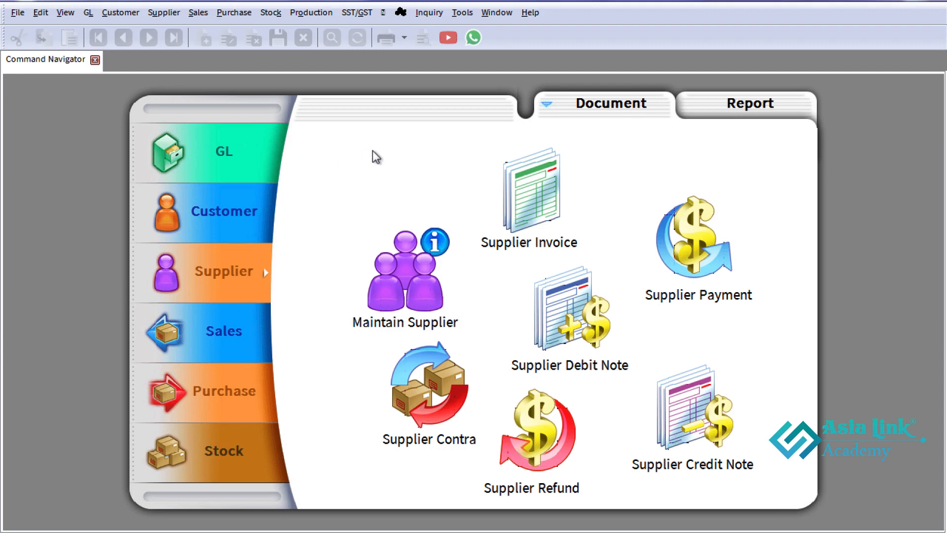
{"action": "left_click", "coordinate": [245, 214]}
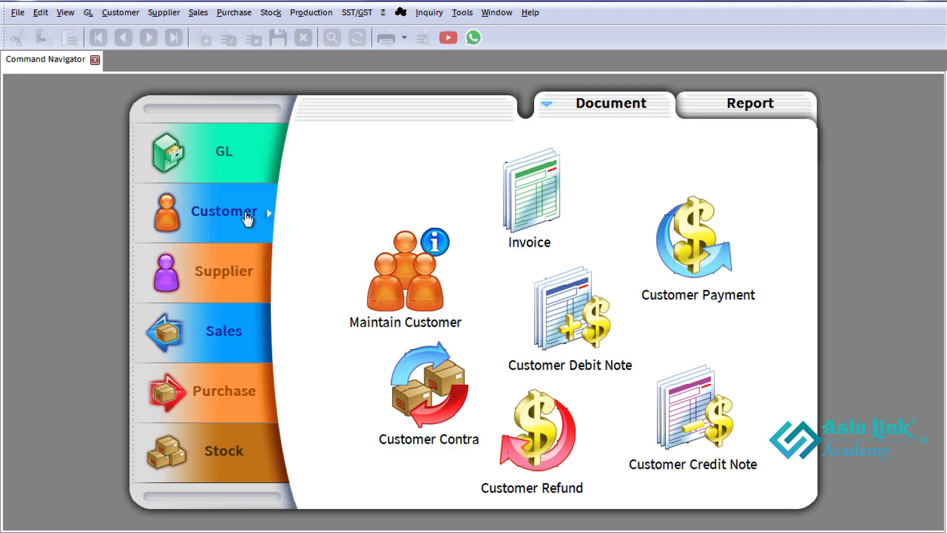
{"action": "left_click", "coordinate": [244, 268]}
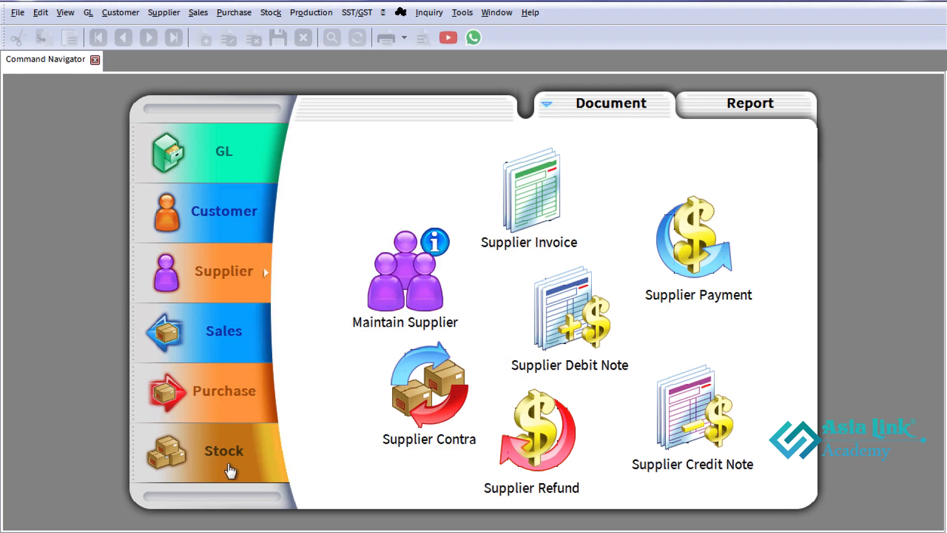
{"action": "left_click", "coordinate": [232, 470]}
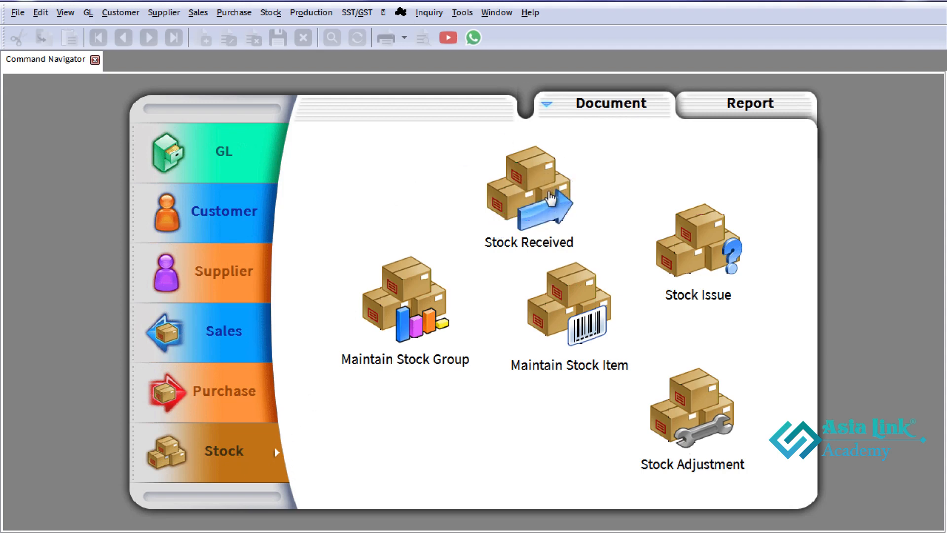
{"action": "left_click", "coordinate": [550, 199]}
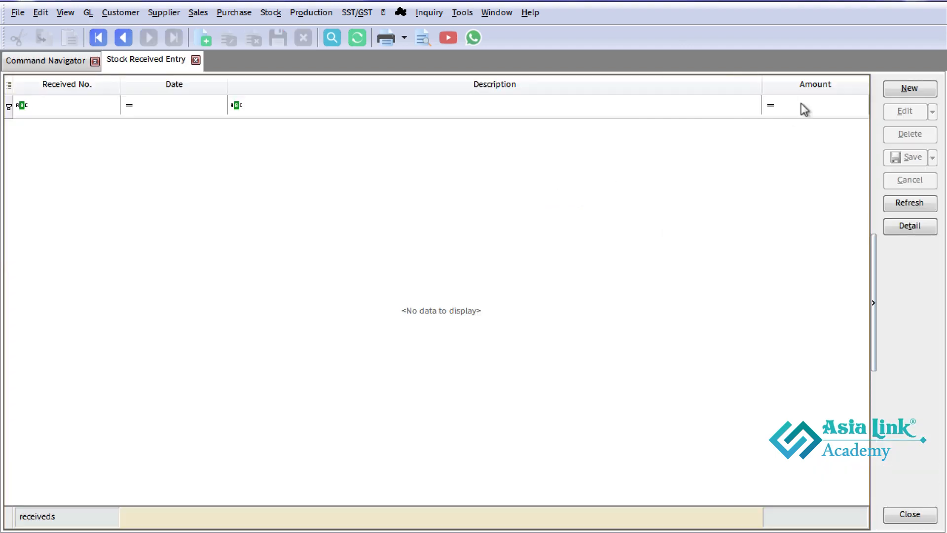
Create a new stock received entry numbered OP-RC-00001 and set its date to 31-Mar-22
{"action": "left_click", "coordinate": [912, 89]}
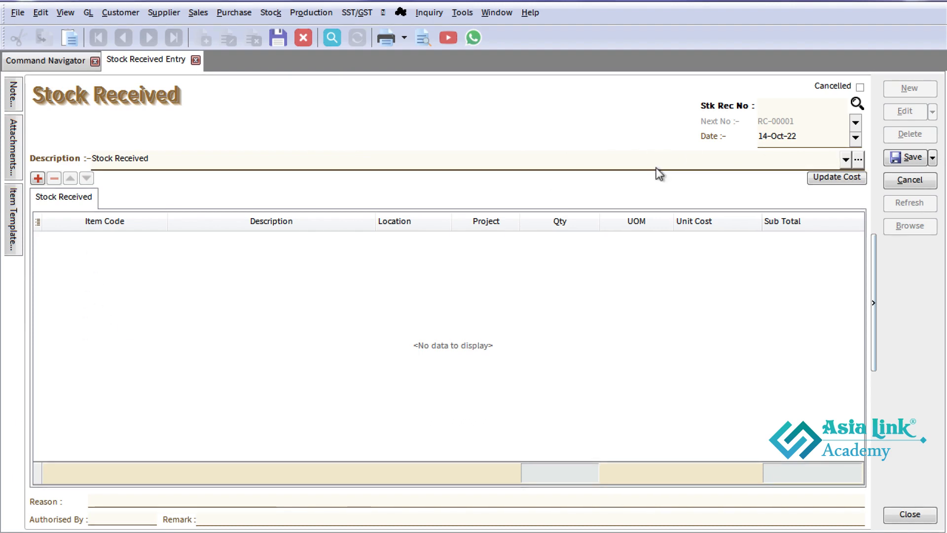
{"action": "type", "text": "OP-RC-00001"}
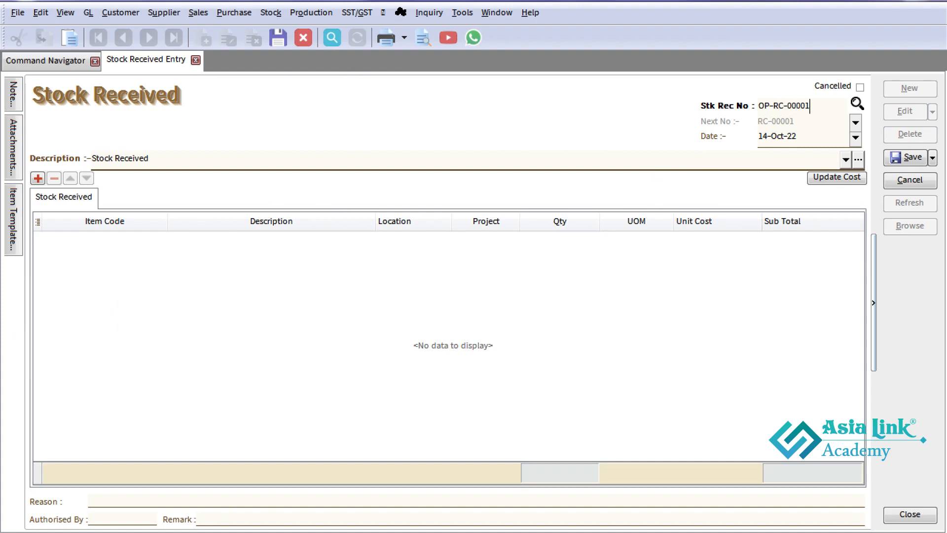
{"action": "key", "text": "Tab"}
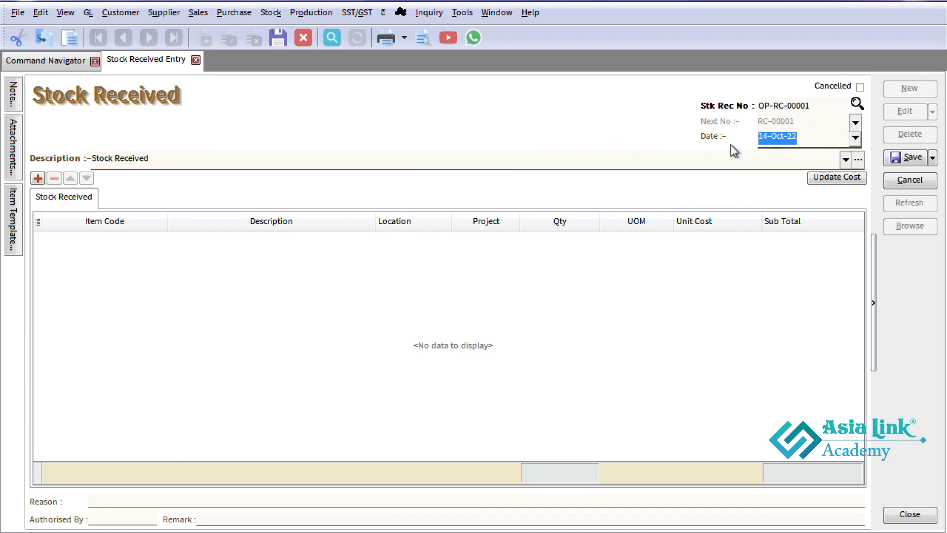
{"action": "type", "text": "31-"}
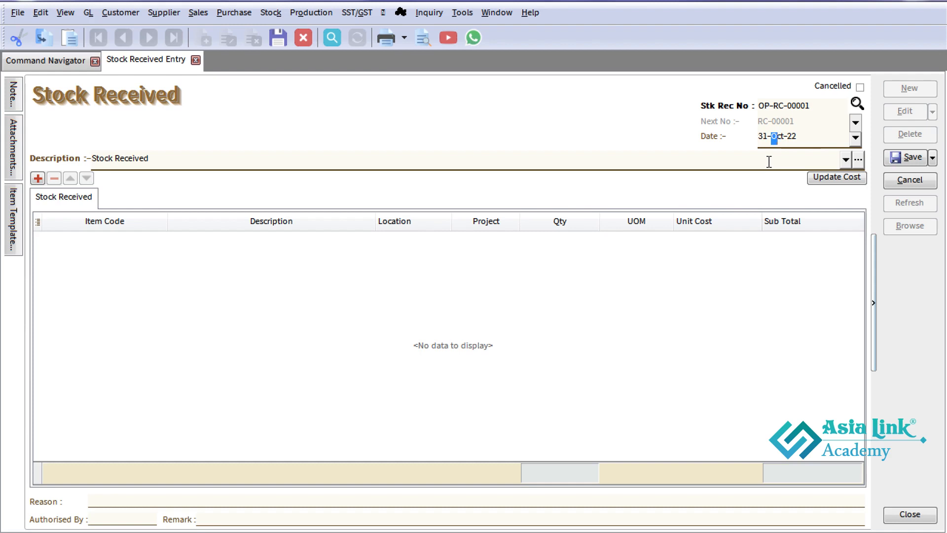
{"action": "type", "text": "MAT"}
{"action": "left_click", "coordinate": [599, 325]}
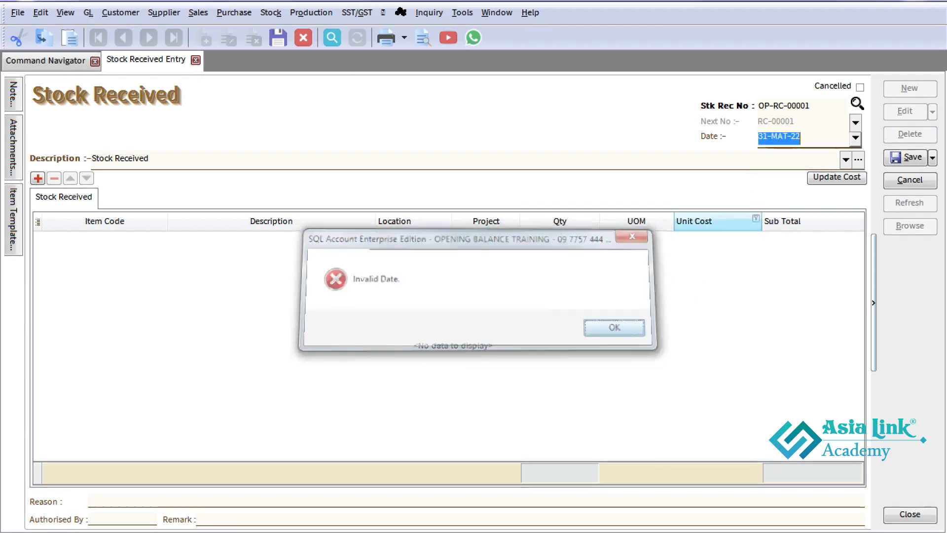
{"action": "double_click", "coordinate": [790, 136]}
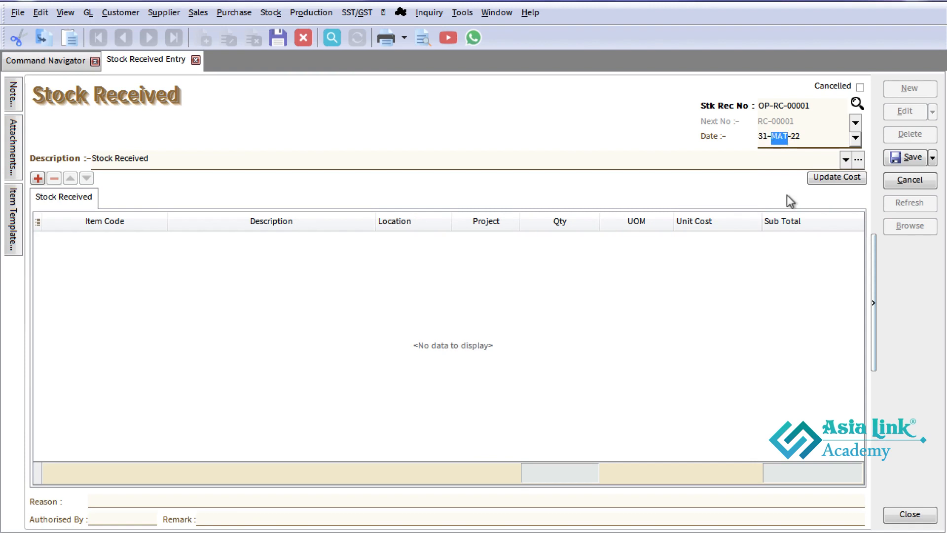
{"action": "type", "text": "Mar"}
{"action": "key", "text": "Tab"}
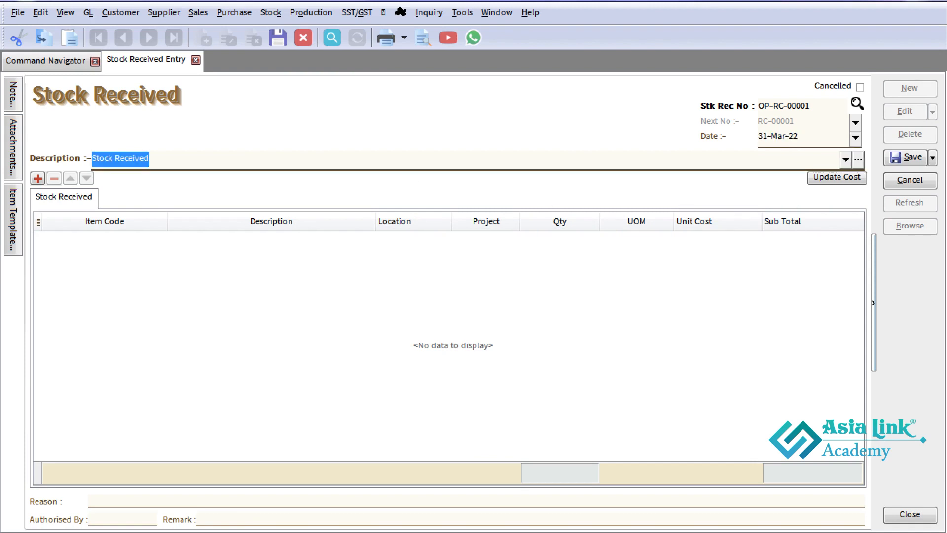
Extend the stock received entry's description to read "Stock Received - OPENING"
{"action": "left_click", "coordinate": [234, 163]}
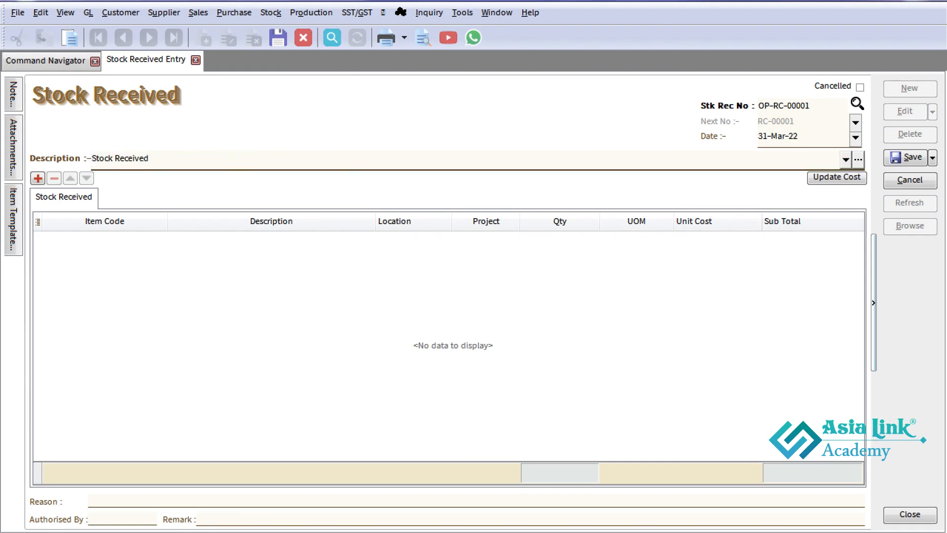
{"action": "type", "text": "- OPE"}
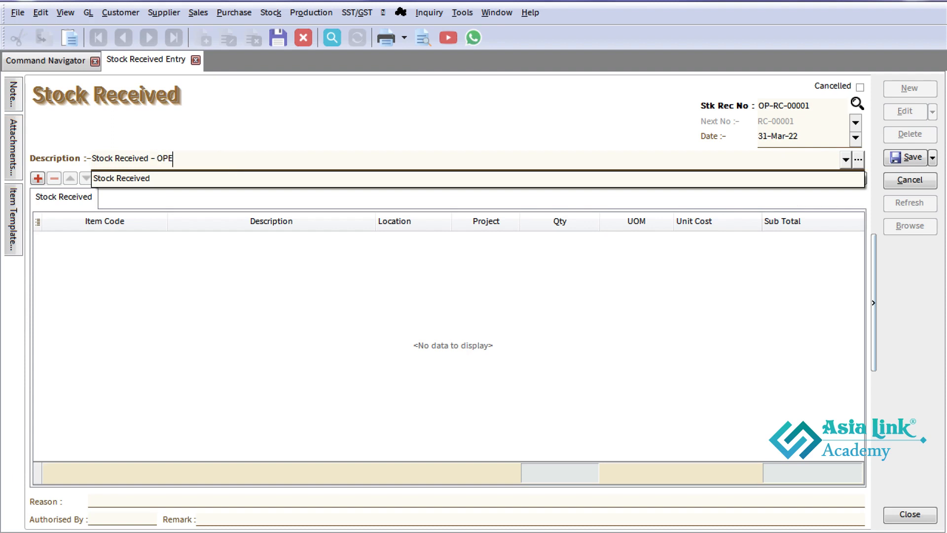
{"action": "type", "text": "NING"}
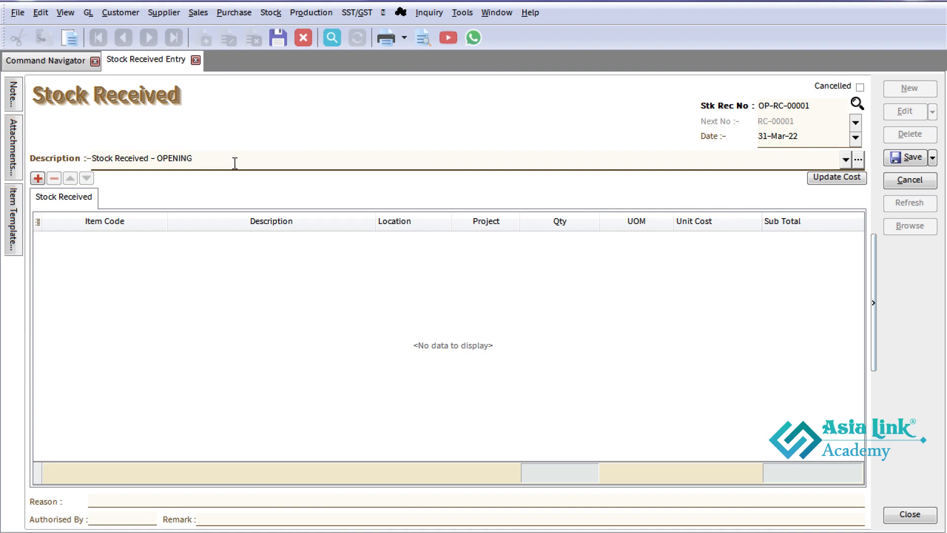
Add item BOM-01/Black as the first line of the stock received entry with a quantity of 10
{"action": "left_click", "coordinate": [179, 259]}
{"action": "left_click", "coordinate": [156, 241]}
{"action": "left_click", "coordinate": [160, 242]}
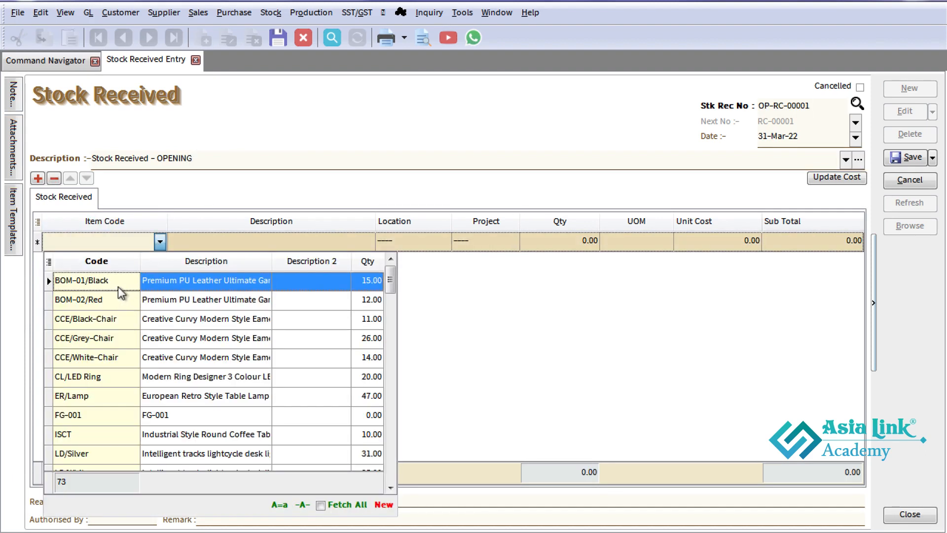
{"action": "left_click", "coordinate": [108, 280]}
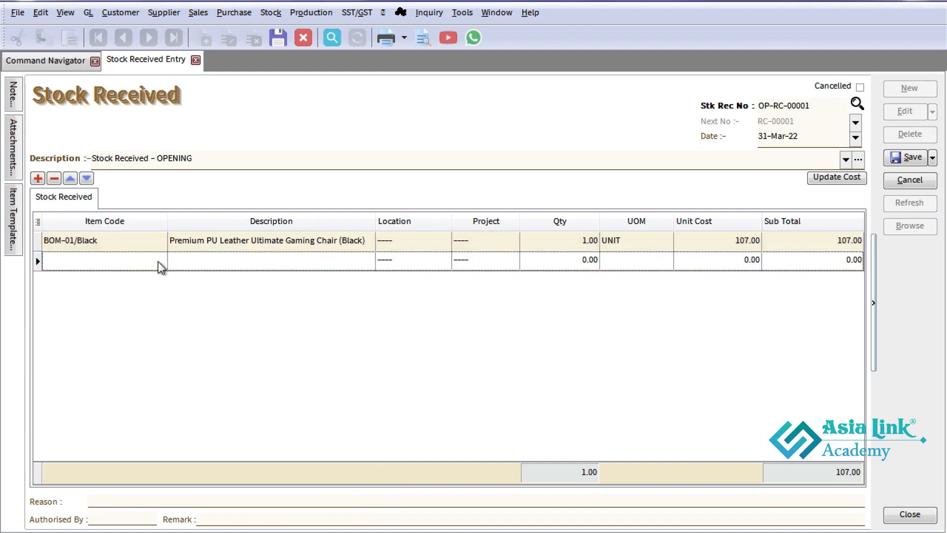
{"action": "left_click", "coordinate": [157, 262]}
{"action": "left_click", "coordinate": [159, 261]}
{"action": "left_click", "coordinate": [522, 318]}
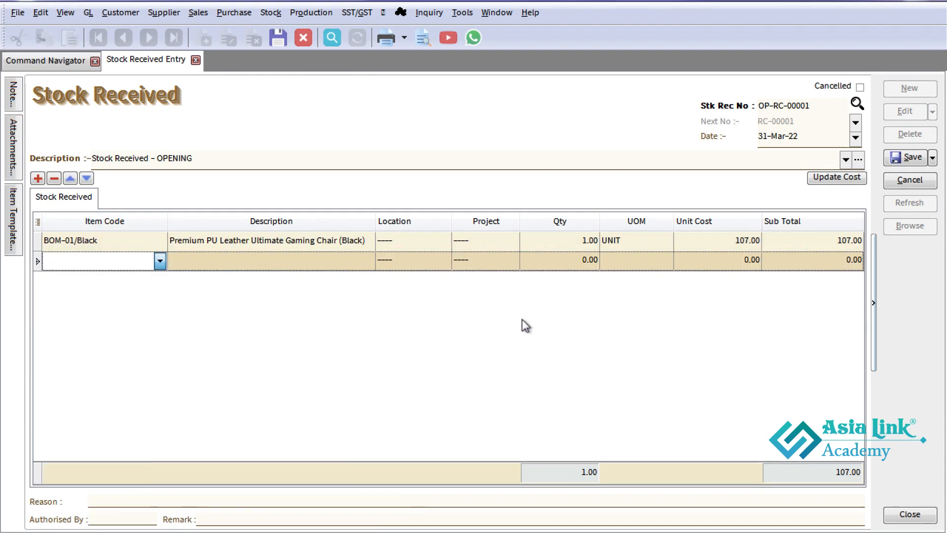
{"action": "left_click", "coordinate": [566, 262]}
{"action": "left_click", "coordinate": [573, 242]}
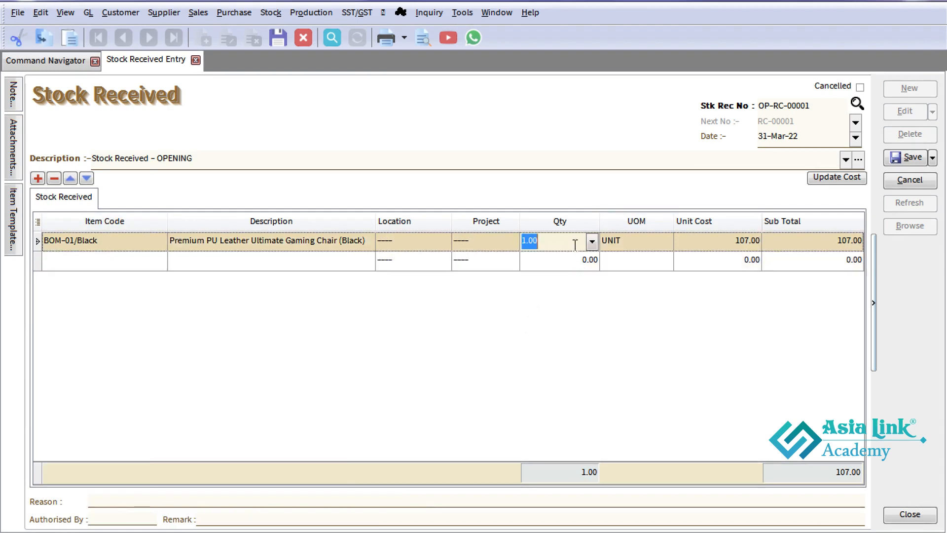
{"action": "type", "text": "10"}
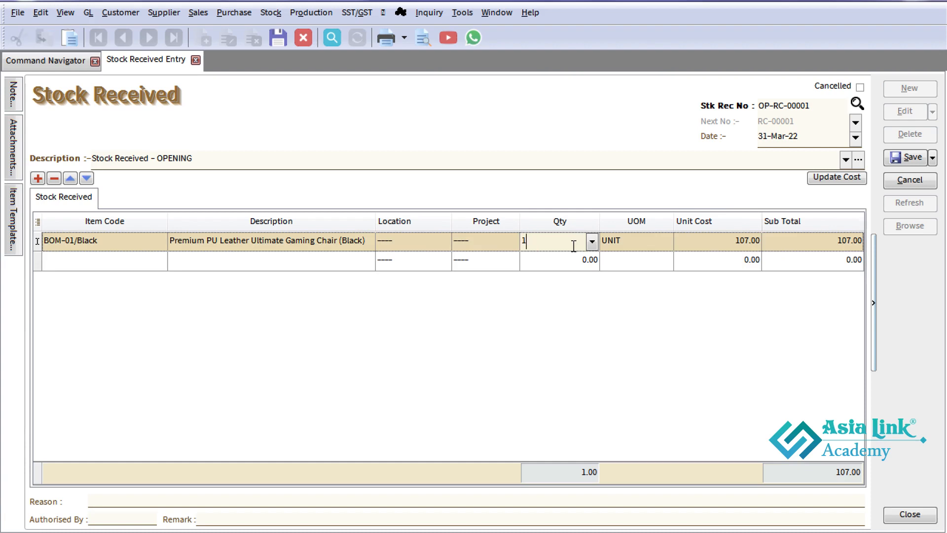
{"action": "key", "text": "Tab"}
Add item BOM-02/Red as the second line of the stock received entry with a quantity of 10
{"action": "left_click", "coordinate": [587, 261]}
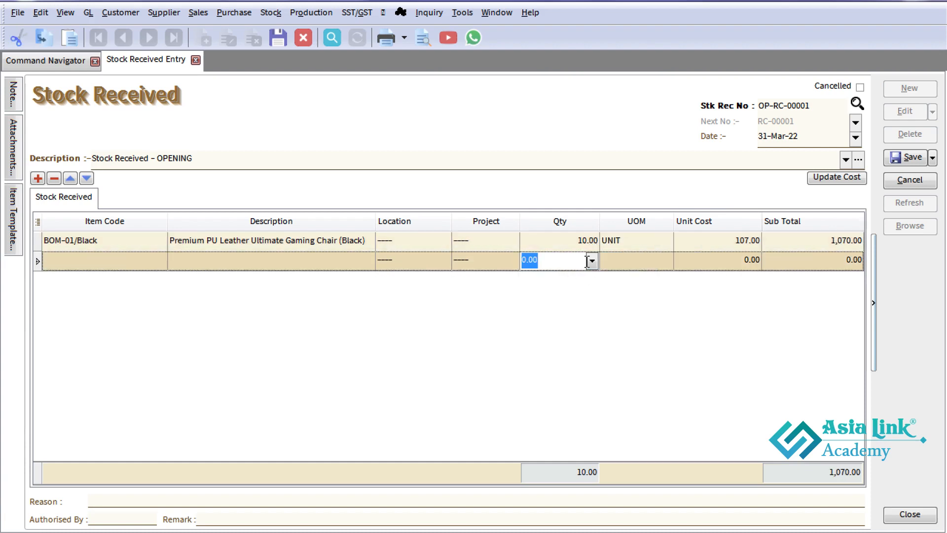
{"action": "left_click", "coordinate": [161, 261]}
{"action": "left_click", "coordinate": [161, 261]}
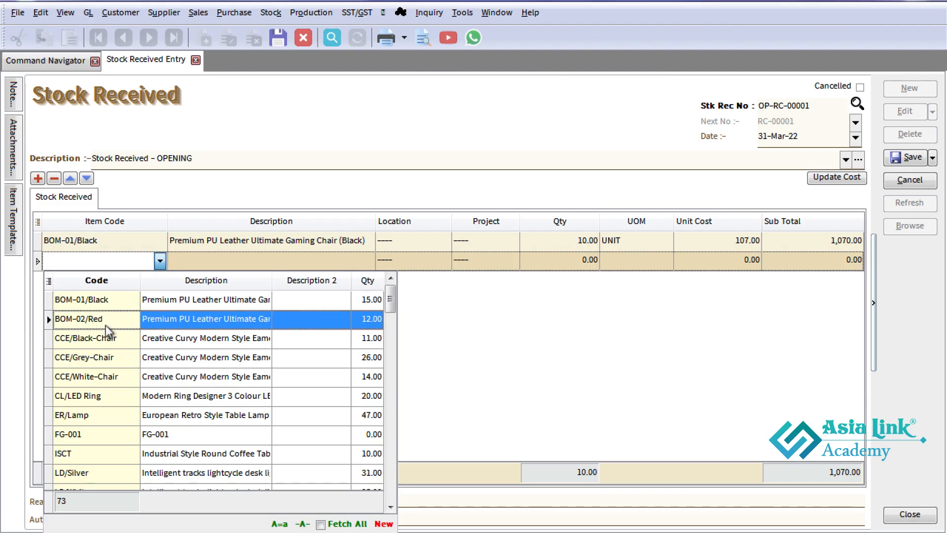
{"action": "left_click", "coordinate": [105, 323]}
{"action": "left_click", "coordinate": [590, 262]}
{"action": "type", "text": "10"}
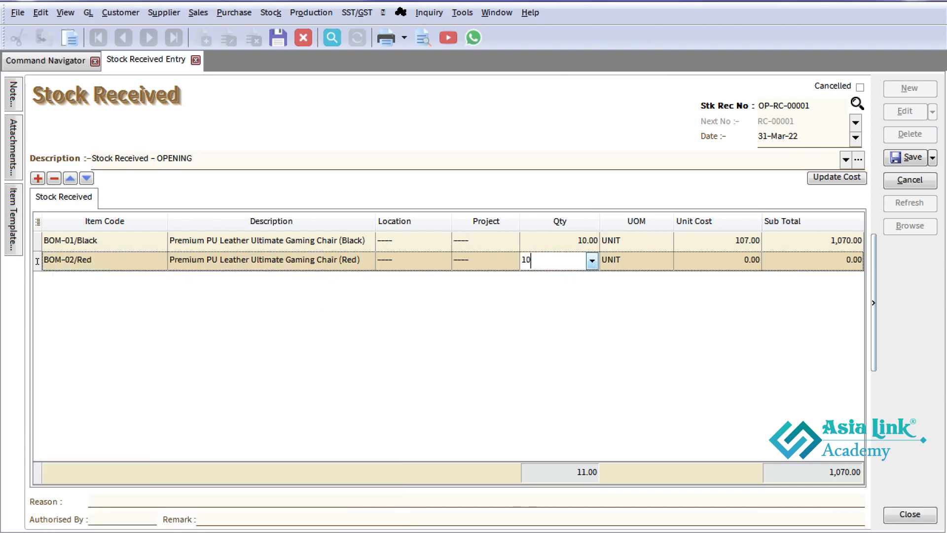
{"action": "key", "text": "Tab"}
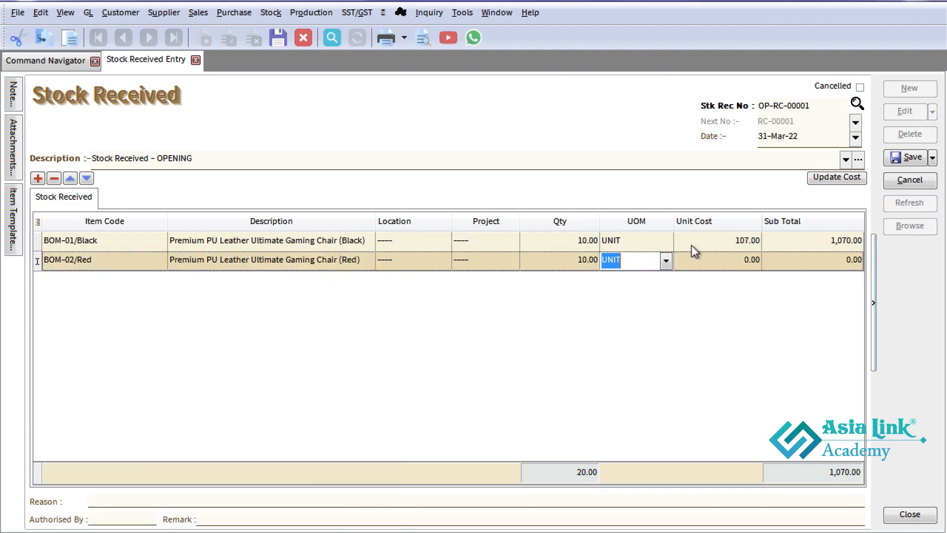
Set the unit cost to 100 for BOM-01/Black and 200 for BOM-02/Red, and save the stock received entry
{"action": "left_click", "coordinate": [735, 241]}
{"action": "type", "text": "100"}
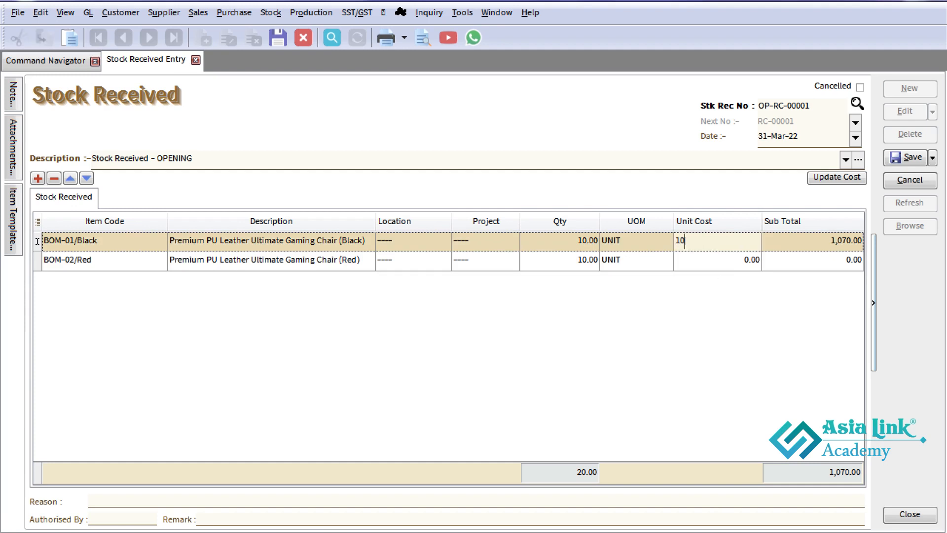
{"action": "left_click", "coordinate": [725, 268]}
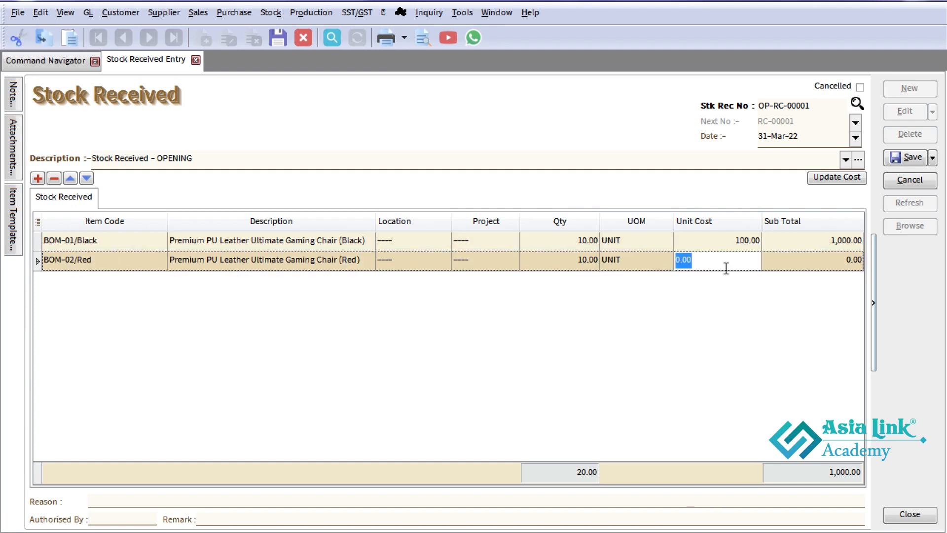
{"action": "type", "text": "200"}
{"action": "key", "text": "Tab"}
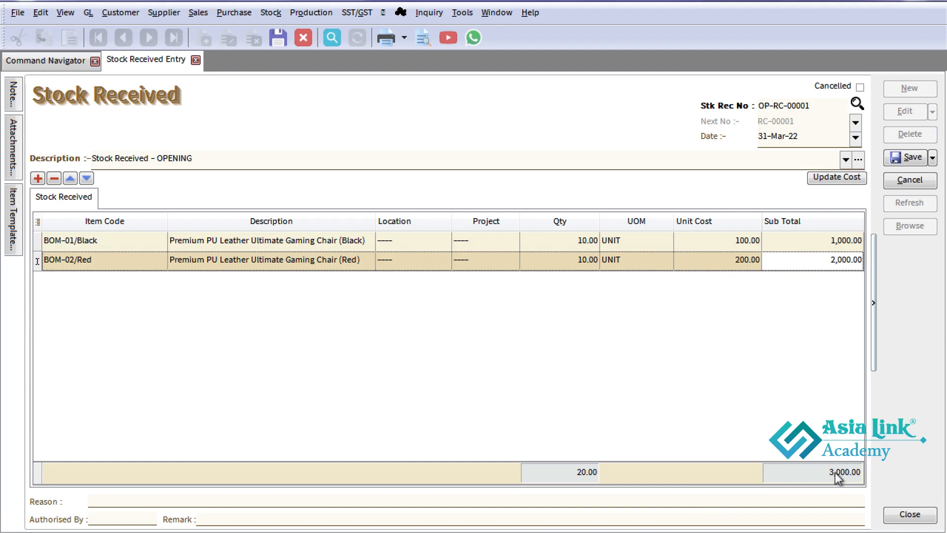
{"action": "left_click", "coordinate": [916, 160]}
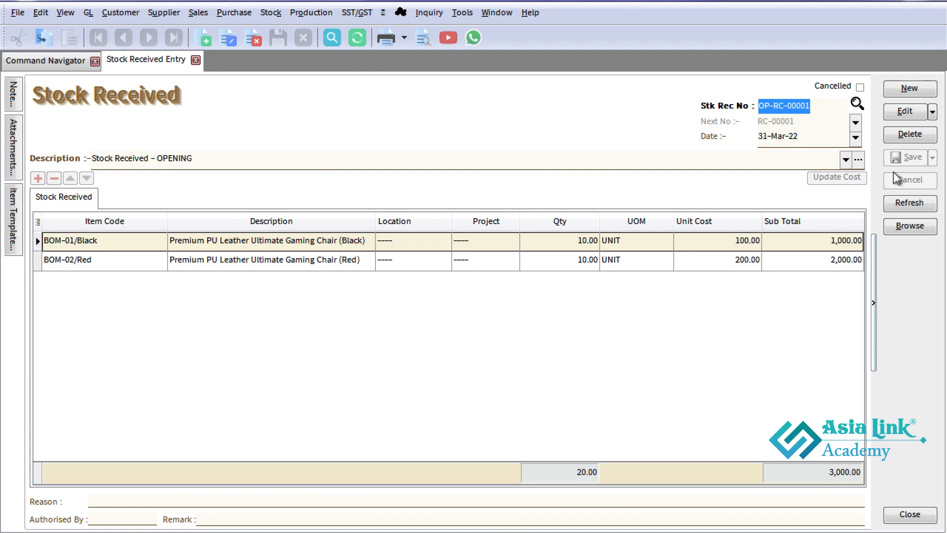
Copy the cell value of the Sub Total column's sum in the saved stock received entry
{"action": "left_click", "coordinate": [848, 475]}
{"action": "right_click", "coordinate": [848, 474]}
{"action": "left_click", "coordinate": [880, 460]}
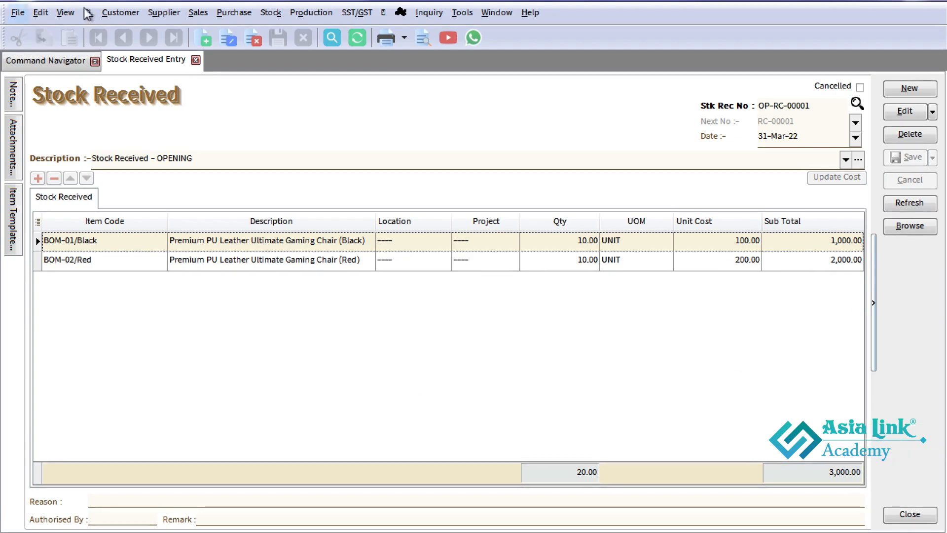
{"action": "left_click", "coordinate": [89, 13]}
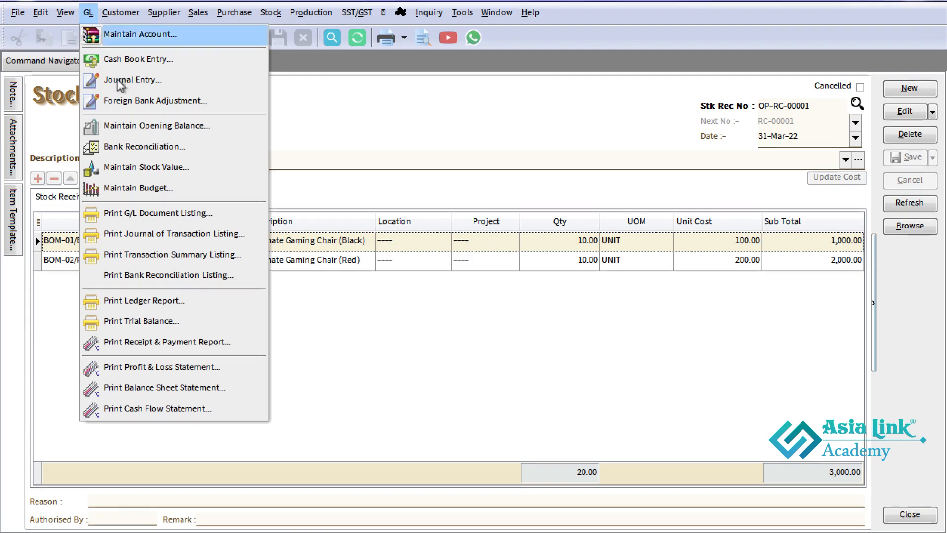
{"action": "left_click", "coordinate": [174, 167]}
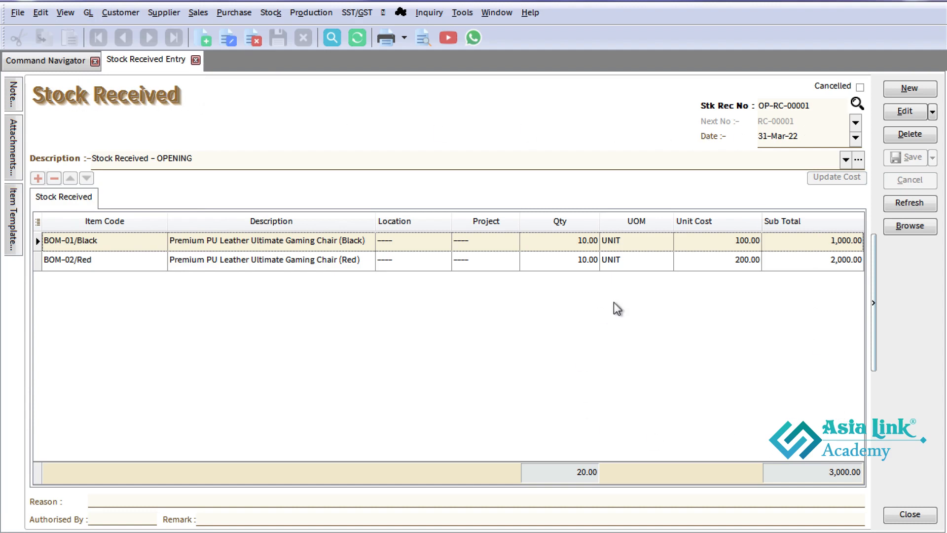
{"action": "right_click", "coordinate": [838, 469]}
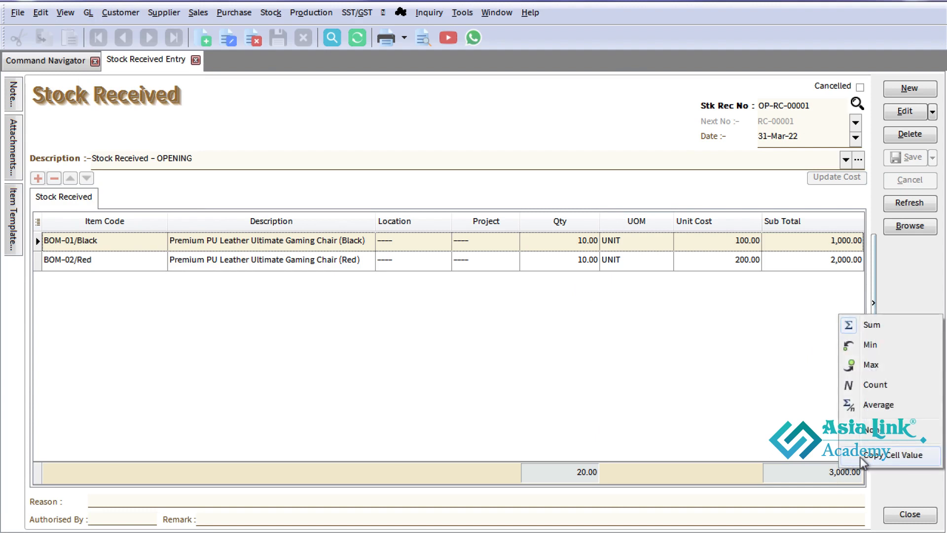
{"action": "left_click", "coordinate": [860, 457]}
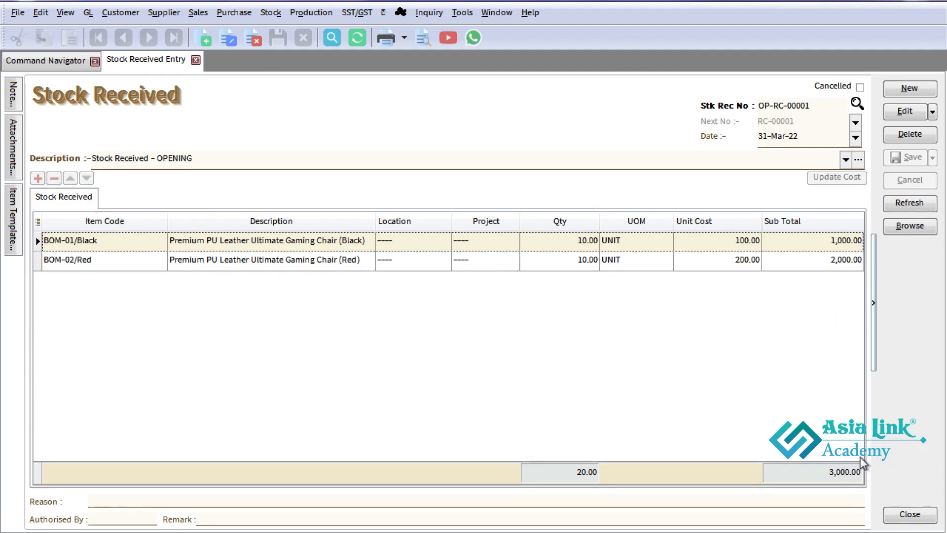
Create a Maintain Stock Value record with opening stock account 600-000, closing stock account 605-900 and balance sheet stock account 330-000
{"action": "left_click", "coordinate": [89, 13]}
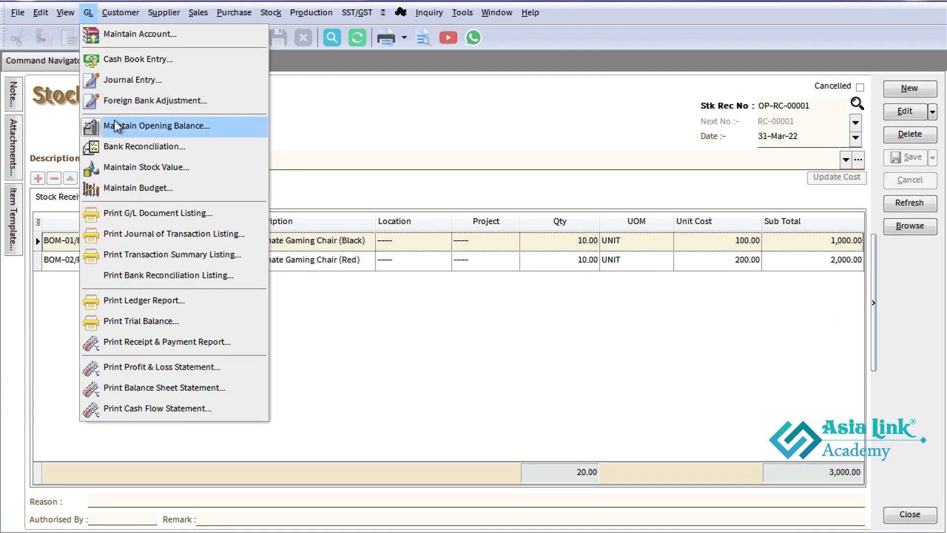
{"action": "left_click", "coordinate": [143, 168]}
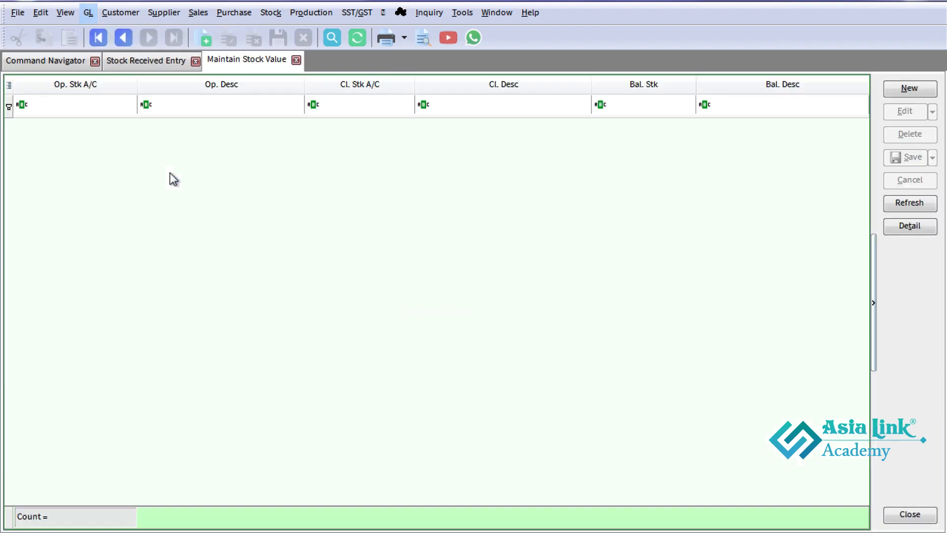
{"action": "left_click", "coordinate": [923, 95]}
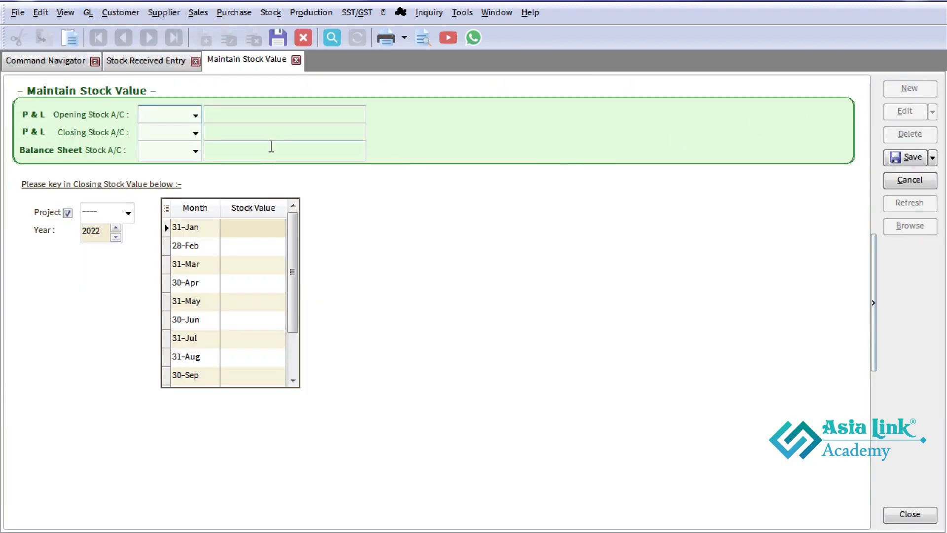
{"action": "left_click", "coordinate": [195, 116]}
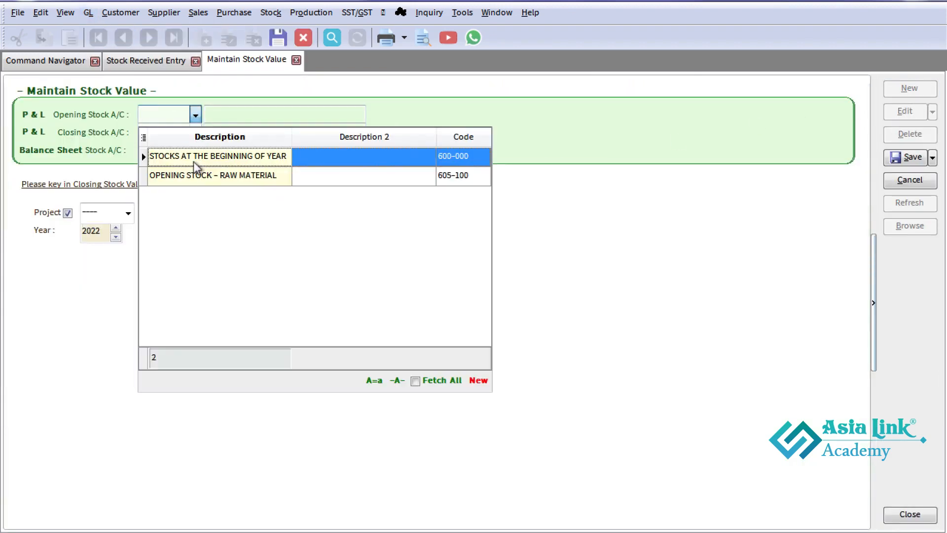
{"action": "left_click", "coordinate": [445, 155]}
{"action": "left_click", "coordinate": [195, 135]}
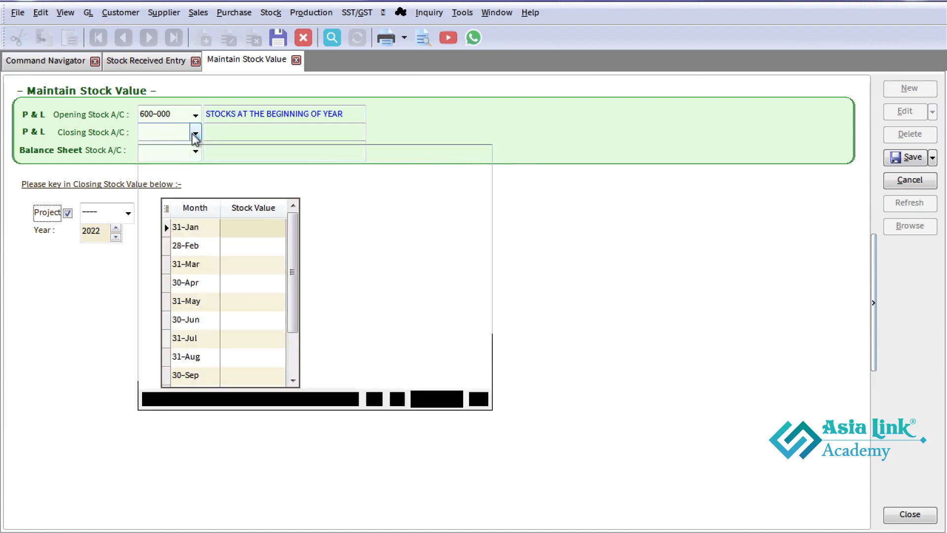
{"action": "left_click", "coordinate": [187, 176]}
{"action": "left_click", "coordinate": [194, 152]}
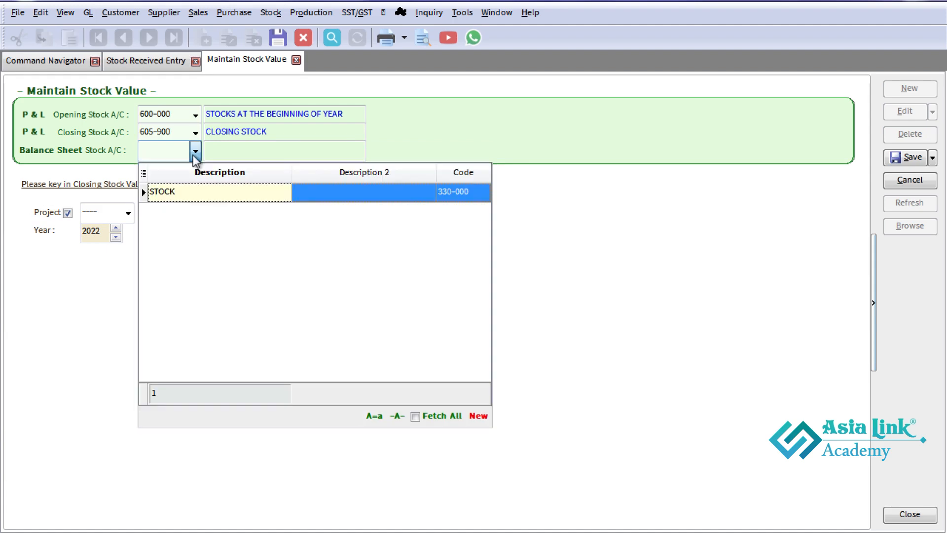
{"action": "left_click", "coordinate": [184, 193]}
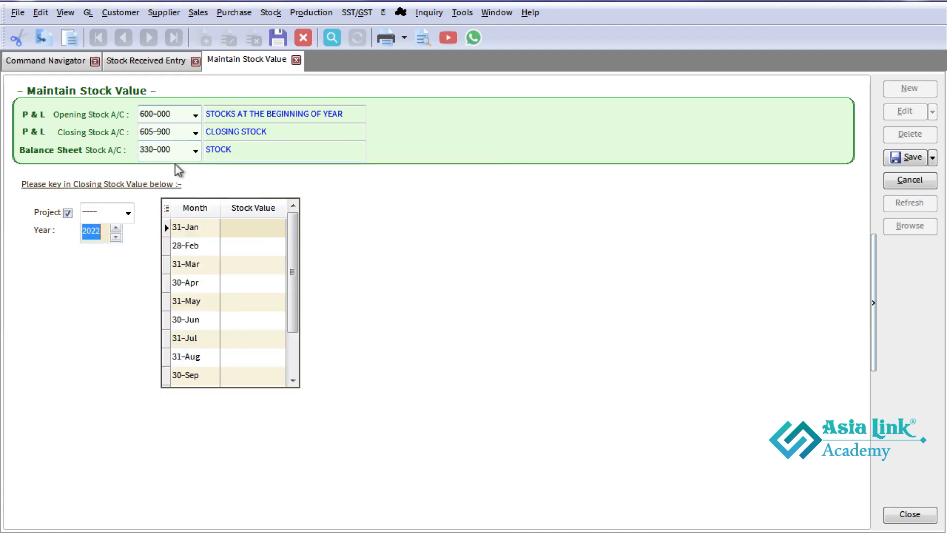
Paste the copied 3000.00 as the 31-Mar 2022 stock value and save the new stock value record
{"action": "left_click", "coordinate": [239, 265]}
{"action": "right_click", "coordinate": [238, 265]}
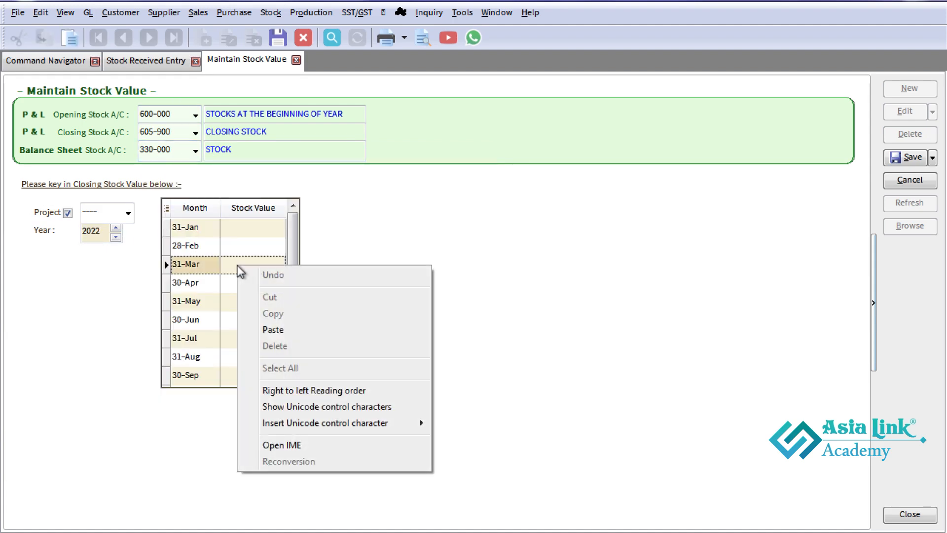
{"action": "left_click", "coordinate": [292, 330]}
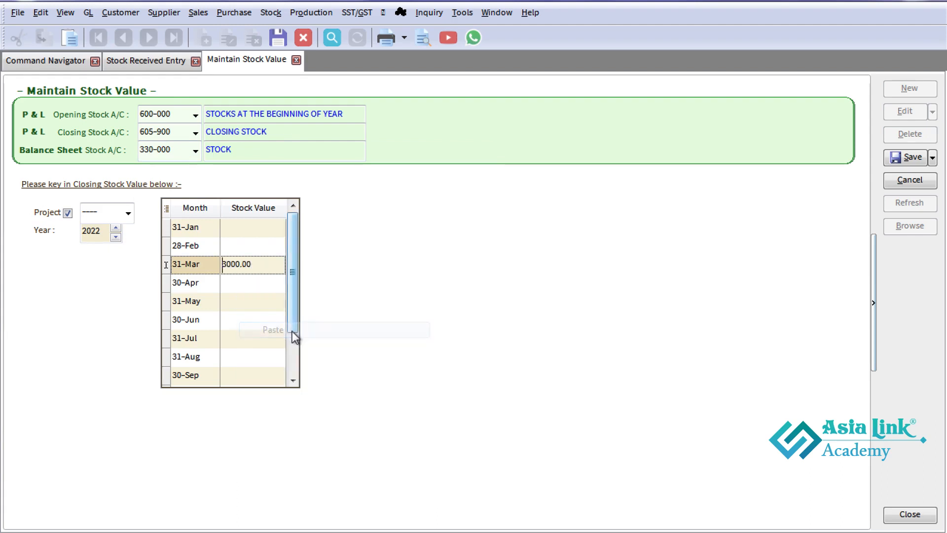
{"action": "left_click", "coordinate": [915, 158]}
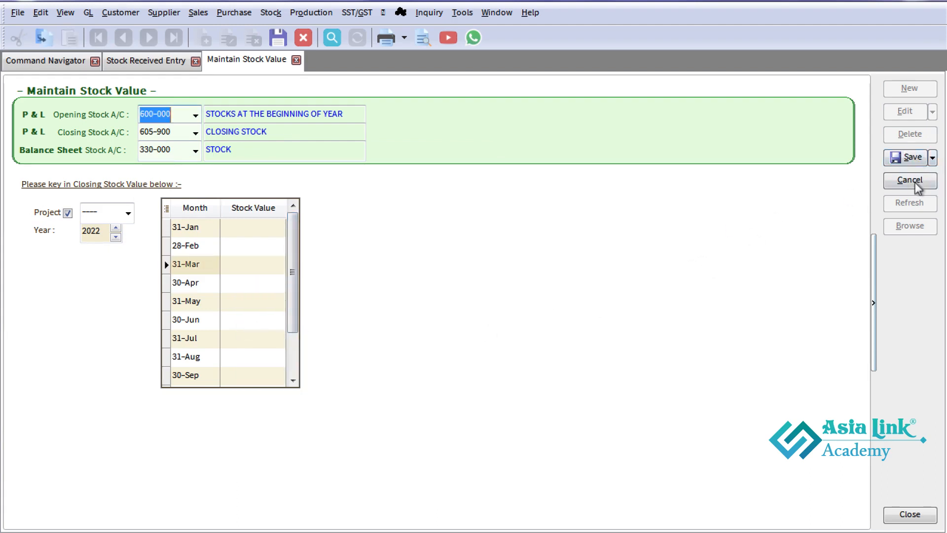
{"action": "left_click", "coordinate": [914, 163]}
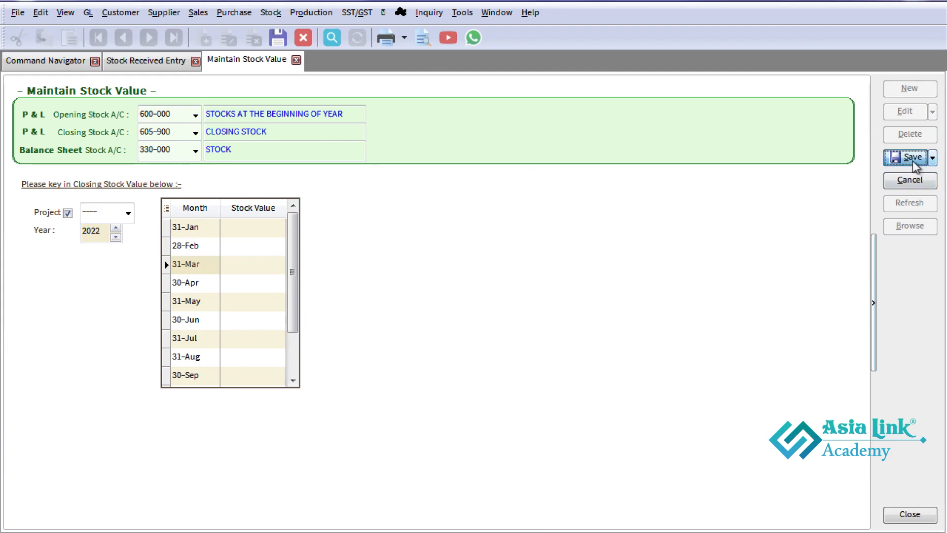
{"action": "left_click", "coordinate": [913, 228]}
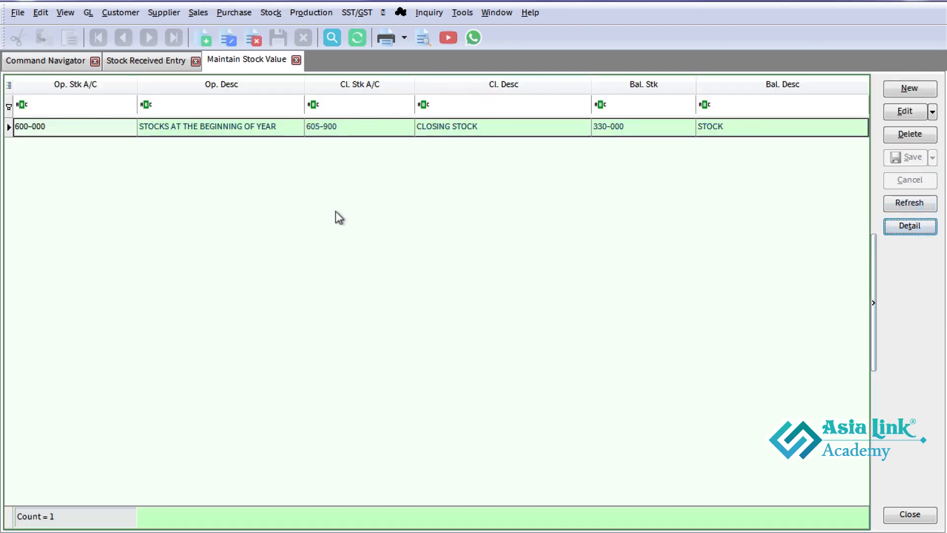
Reopen the saved stock value record for editing, set its 31-Mar 2022 stock value to 3,000.00, save it and return to the record list
{"action": "double_click", "coordinate": [353, 130]}
{"action": "left_click", "coordinate": [911, 119]}
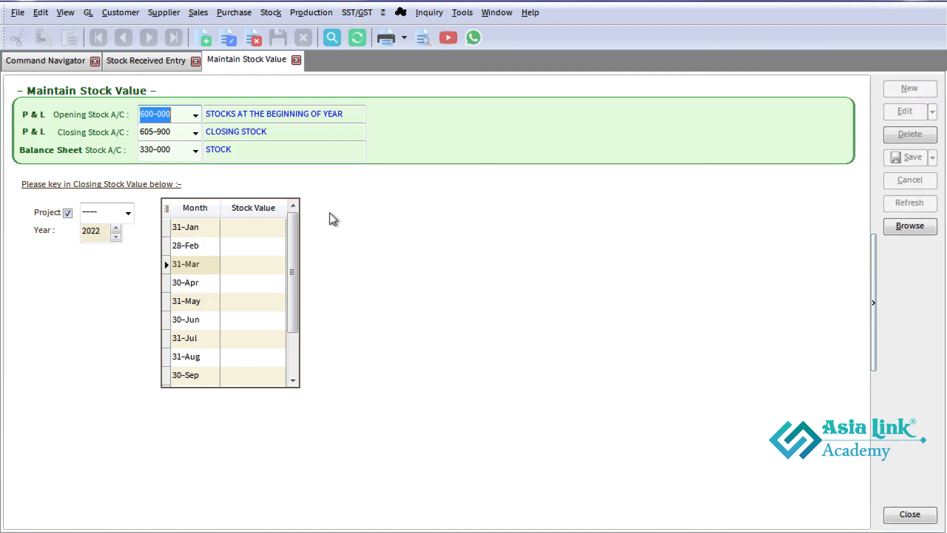
{"action": "left_click", "coordinate": [188, 264]}
{"action": "right_click", "coordinate": [252, 264]}
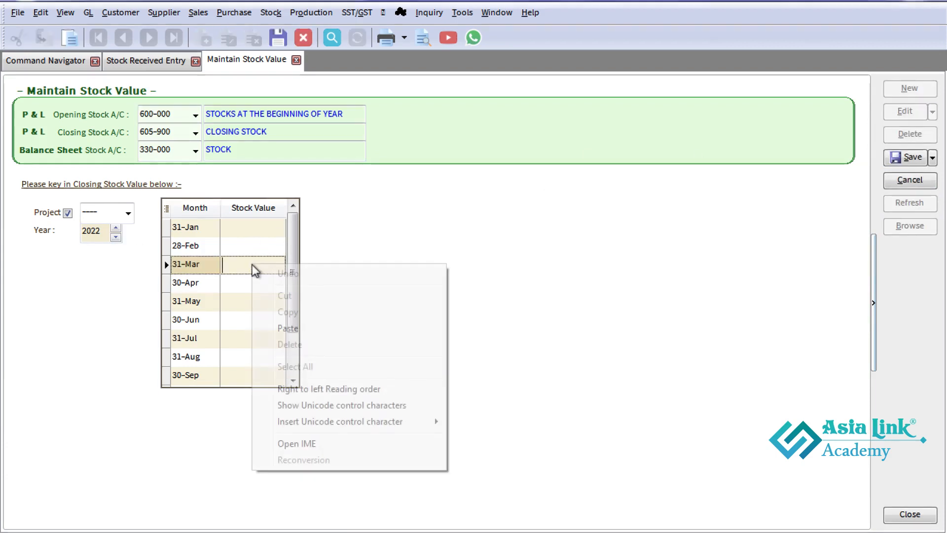
{"action": "left_click", "coordinate": [288, 328]}
{"action": "left_click", "coordinate": [270, 309]}
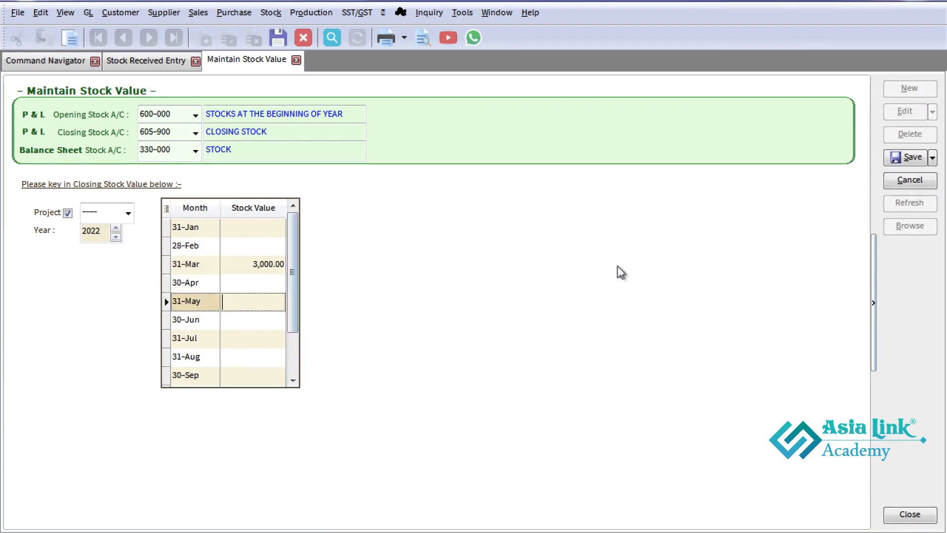
{"action": "left_click", "coordinate": [909, 157]}
{"action": "left_click", "coordinate": [920, 232]}
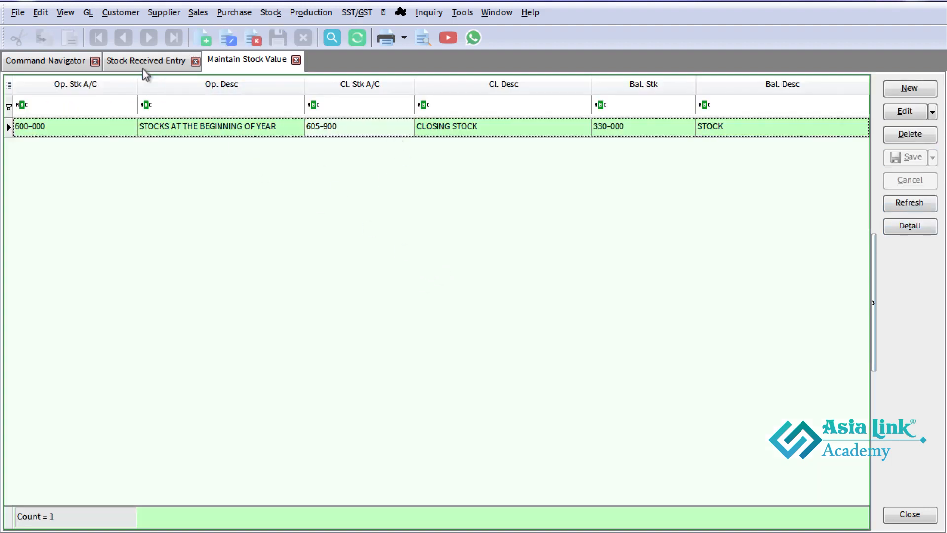
Open Maintain Opening Balance and check the balance of the STOCK account under CURRENT ASSETS
{"action": "left_click", "coordinate": [87, 14]}
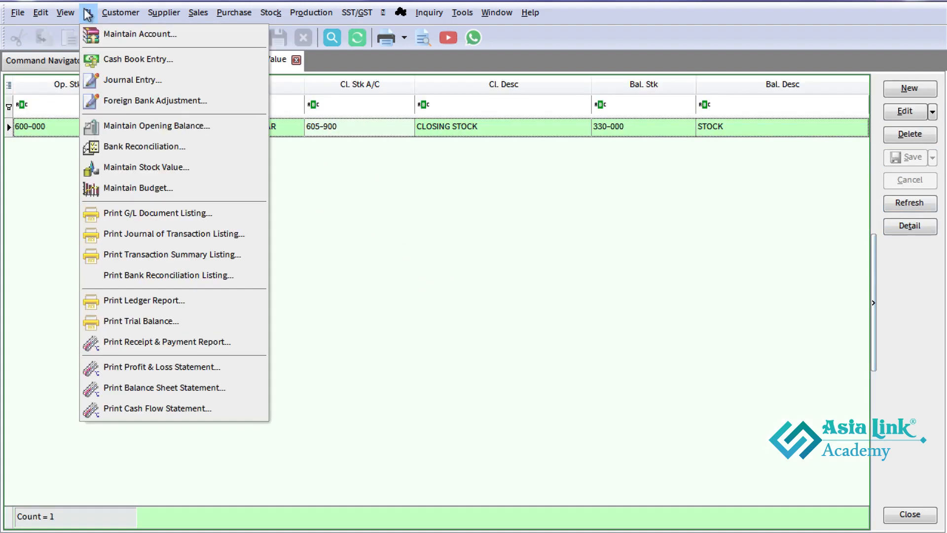
{"action": "left_click", "coordinate": [134, 125]}
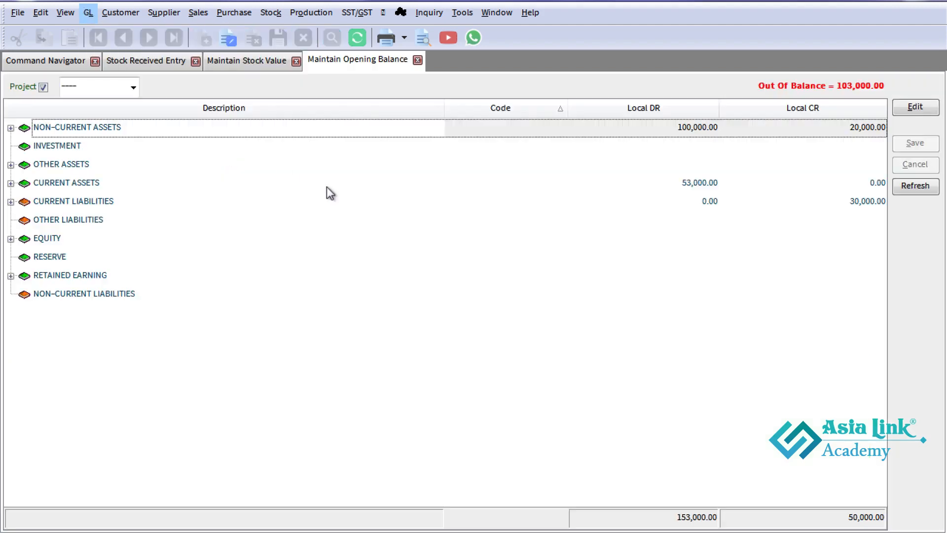
{"action": "left_click", "coordinate": [53, 184]}
{"action": "left_click", "coordinate": [11, 183]}
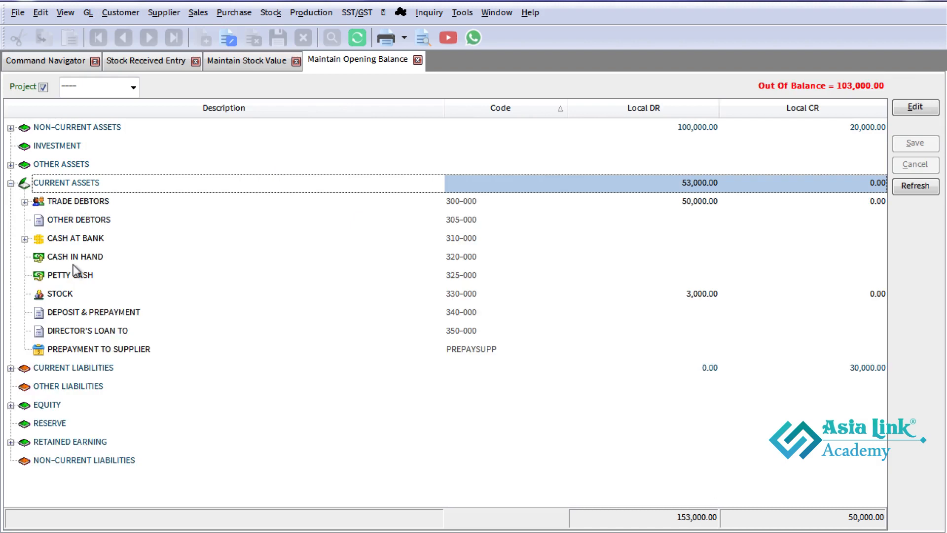
{"action": "left_click", "coordinate": [75, 294]}
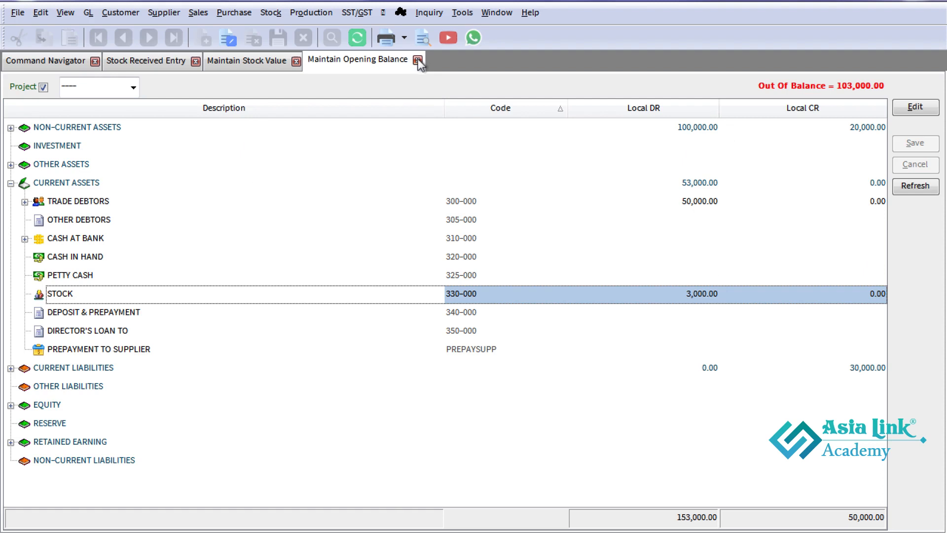
Close the Stock Received Entry, Maintain Stock Value and Maintain Opening Balance windows
{"action": "left_click", "coordinate": [249, 62]}
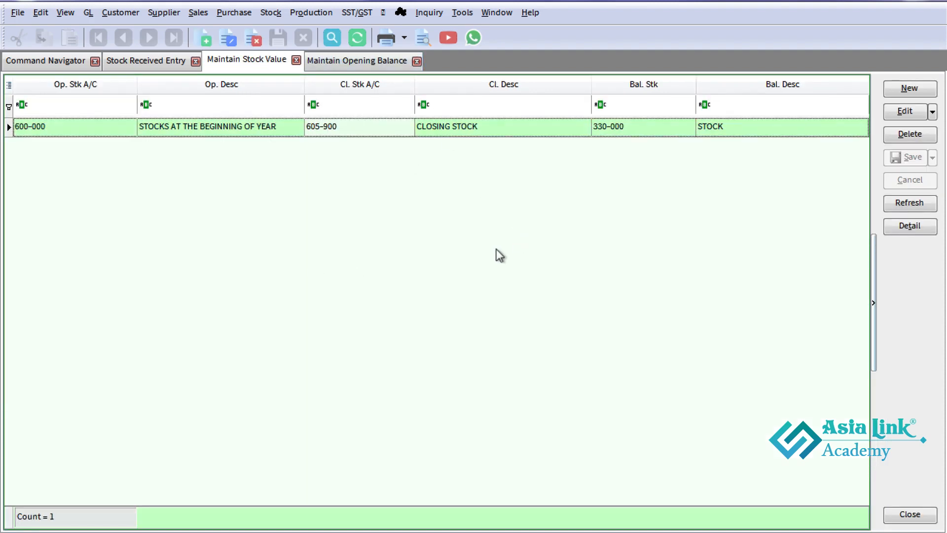
{"action": "left_click", "coordinate": [167, 67]}
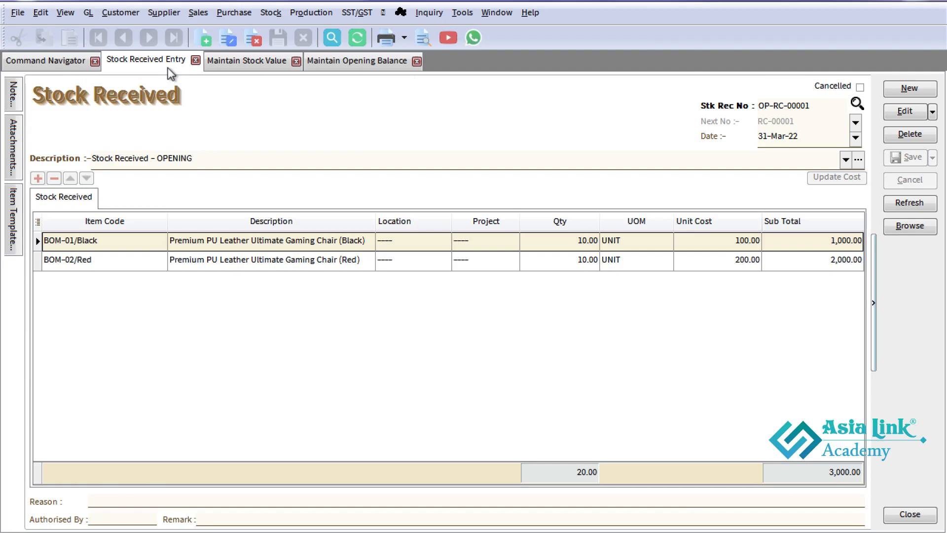
{"action": "left_click", "coordinate": [196, 60]}
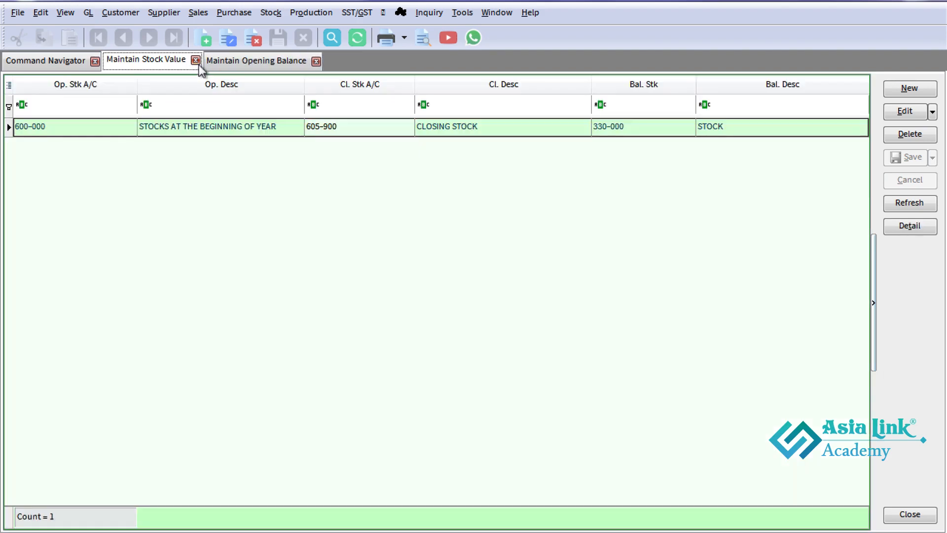
{"action": "left_click", "coordinate": [196, 61]}
{"action": "left_click", "coordinate": [218, 60]}
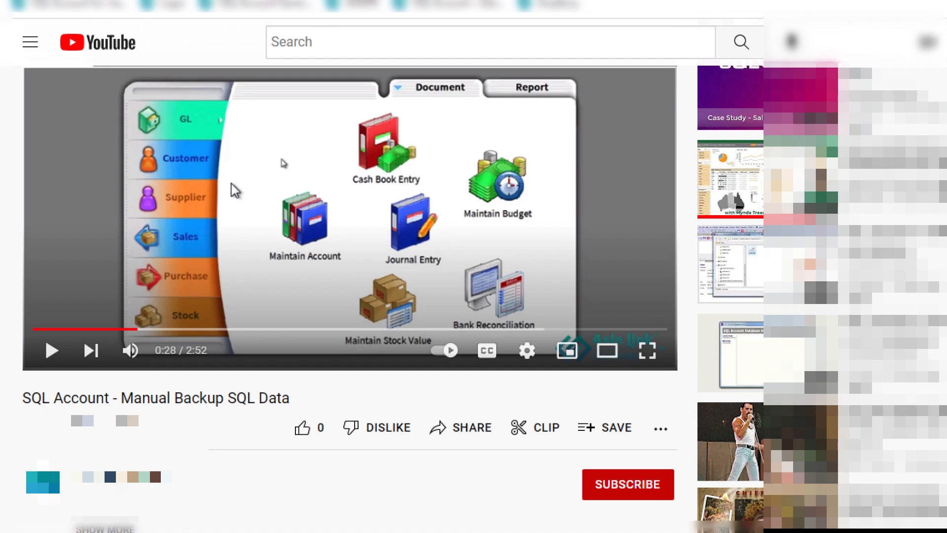
On YouTube, subscribe to the channel with all notifications and like the "SQL Account - Manual Backup SQL Data" video
{"action": "left_click", "coordinate": [660, 493]}
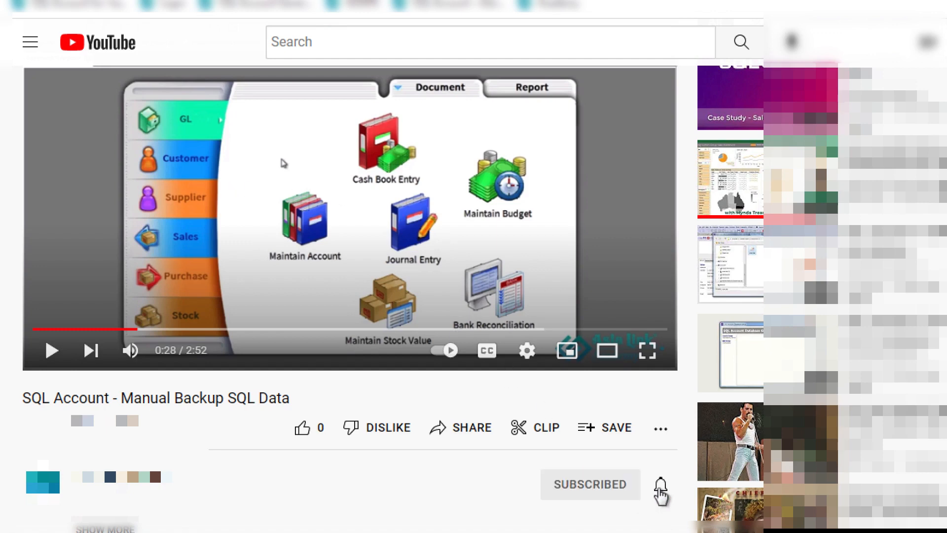
{"action": "left_click", "coordinate": [661, 487]}
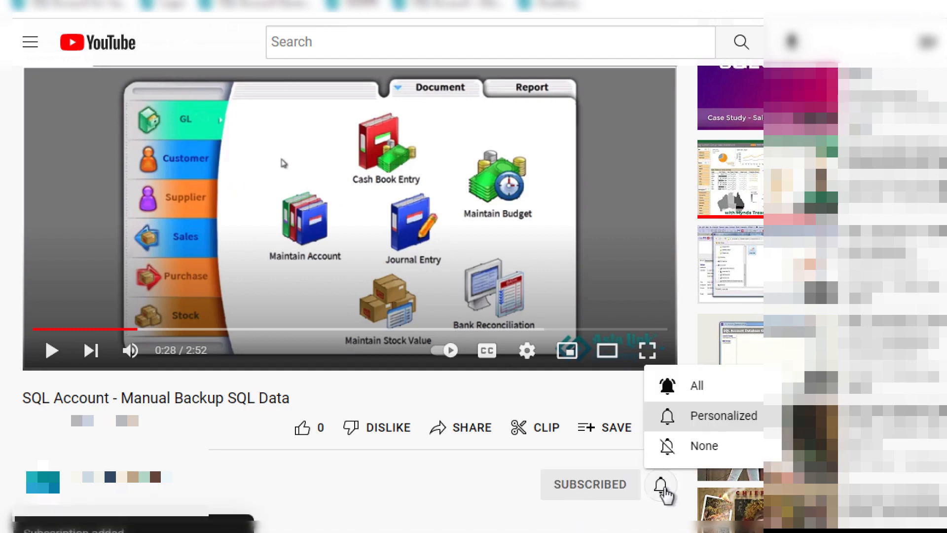
{"action": "left_click", "coordinate": [695, 386]}
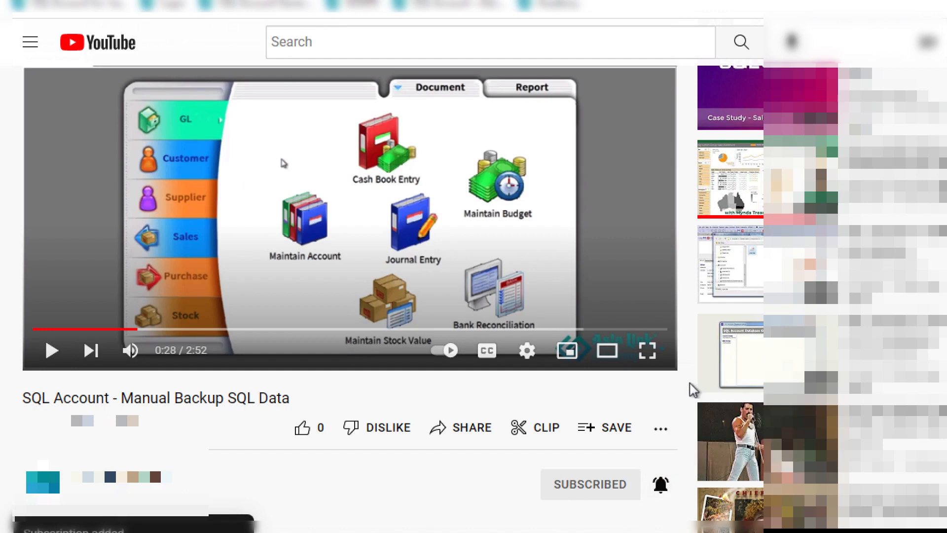
{"action": "left_click", "coordinate": [302, 428]}
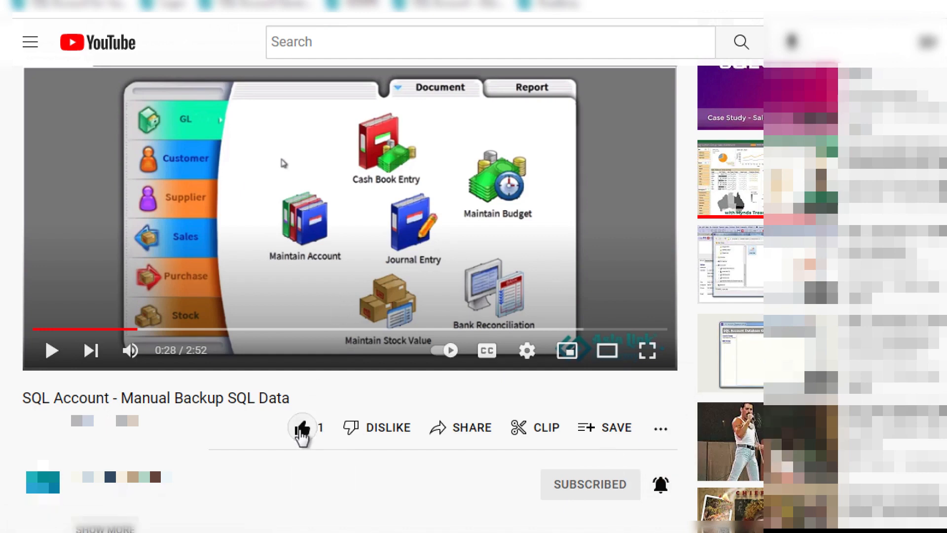